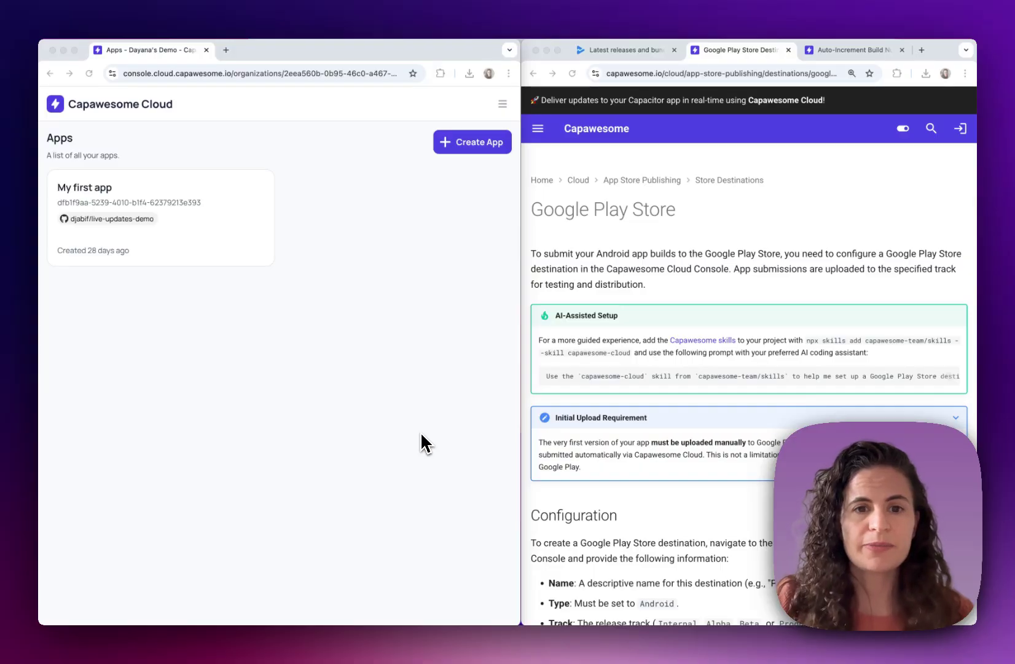
Open the store destinations of the app "My first app".
left_click(98, 194)
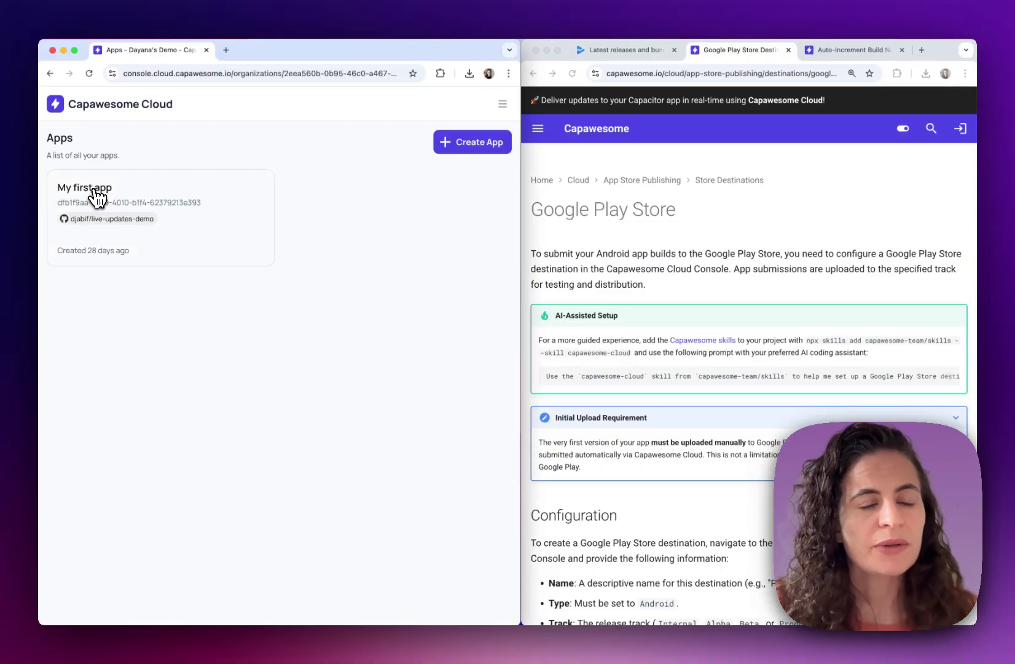
left_click(97, 197)
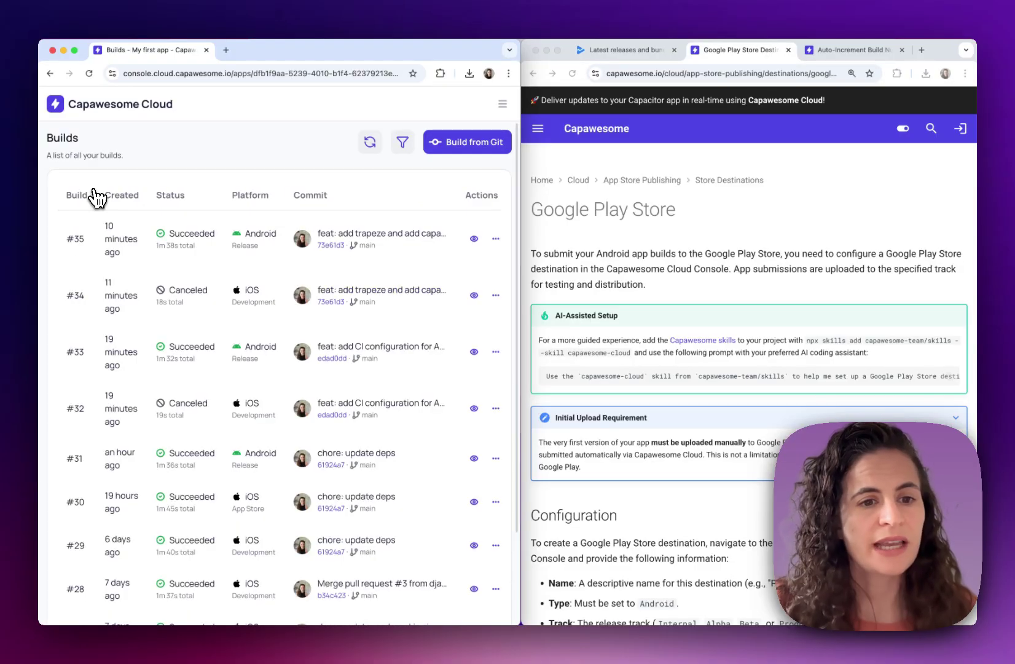
left_click(502, 104)
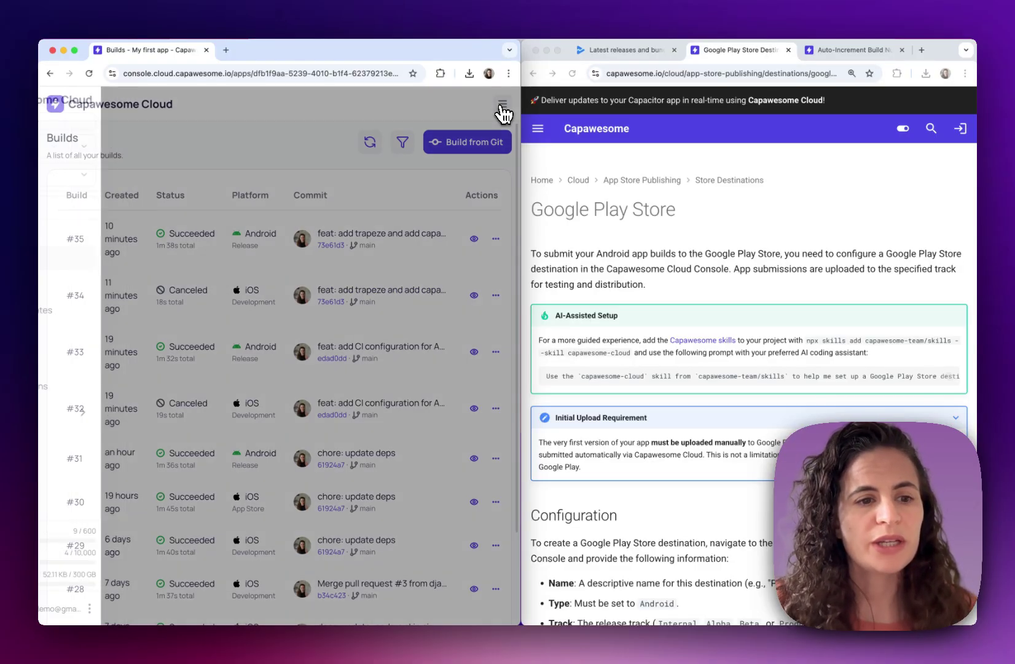
scroll(129, 358, "down", 2)
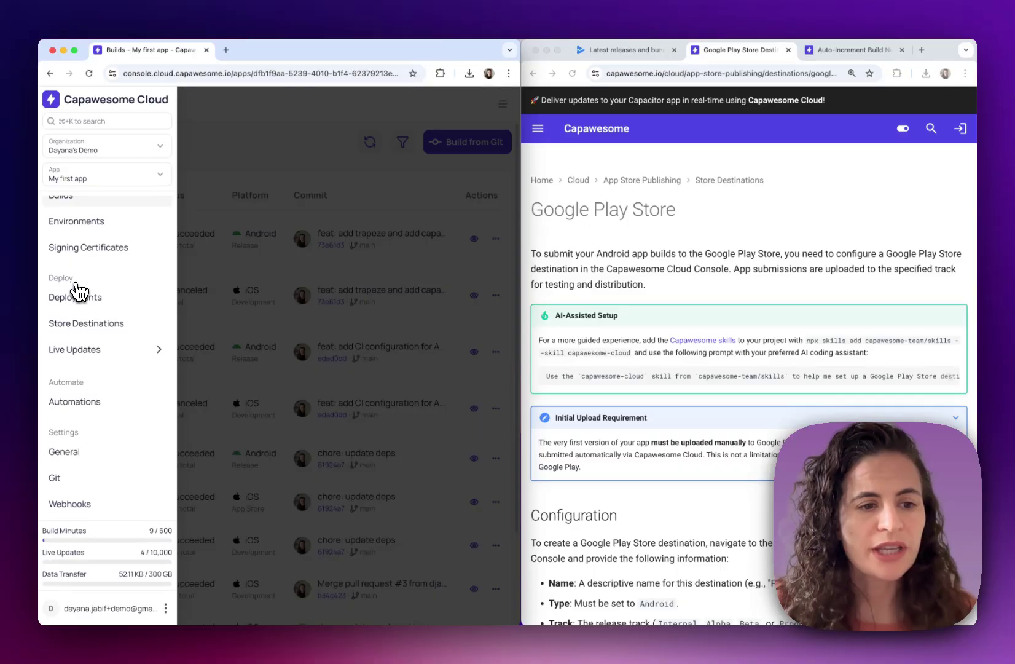
left_click(89, 328)
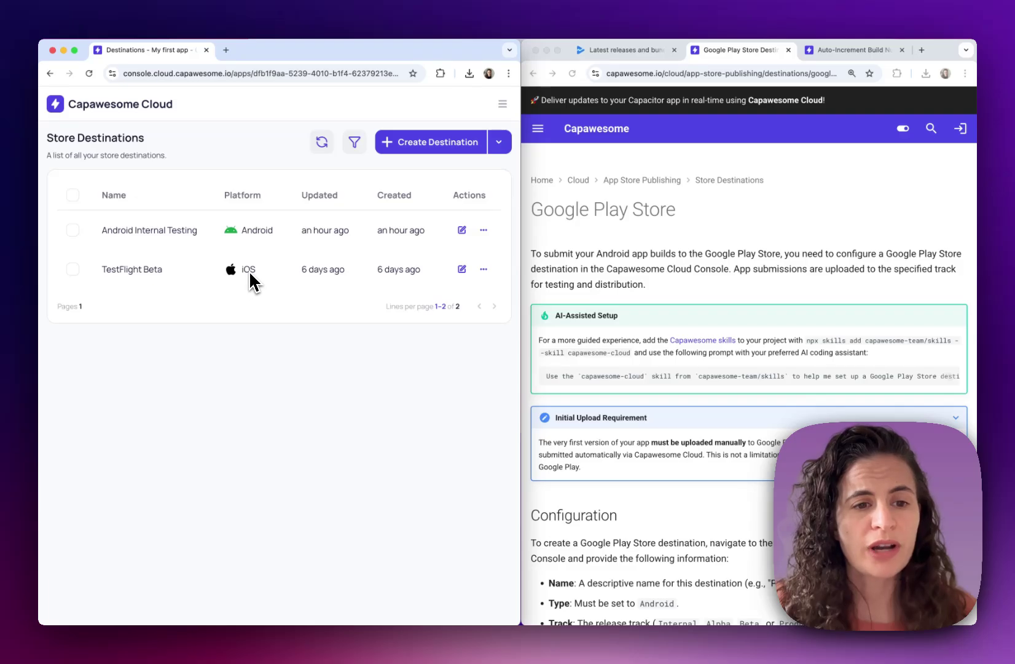
double_click(260, 231)
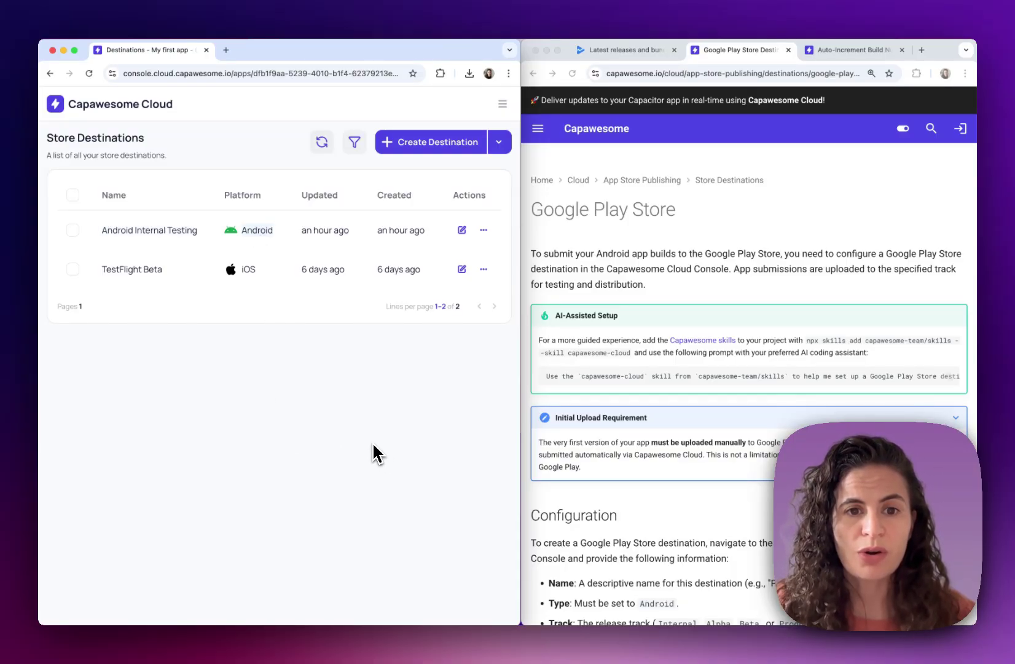
Read the introduction and initial upload requirement in the Google Play Store destination documentation.
left_click(573, 311)
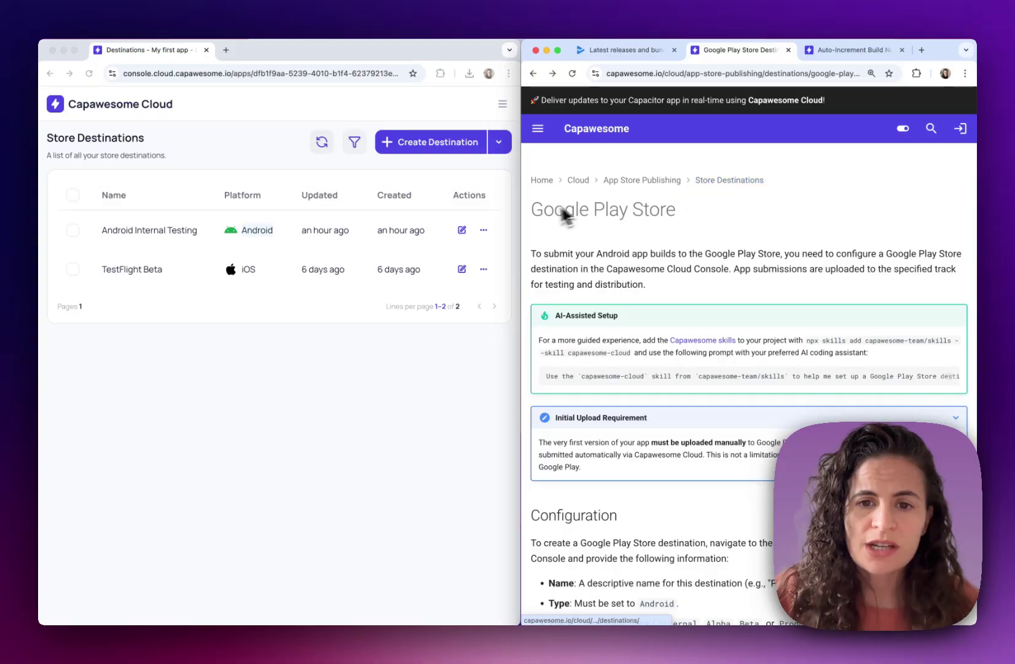
left_click_drag(530, 210, 663, 209)
left_click(659, 209)
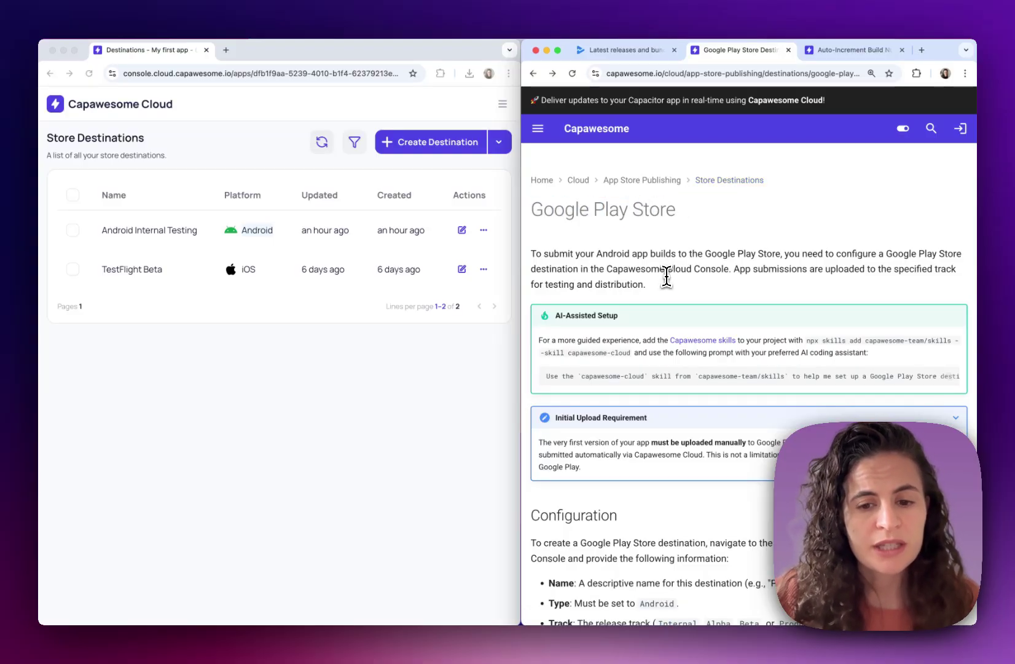
scroll(667, 277, "down", 2)
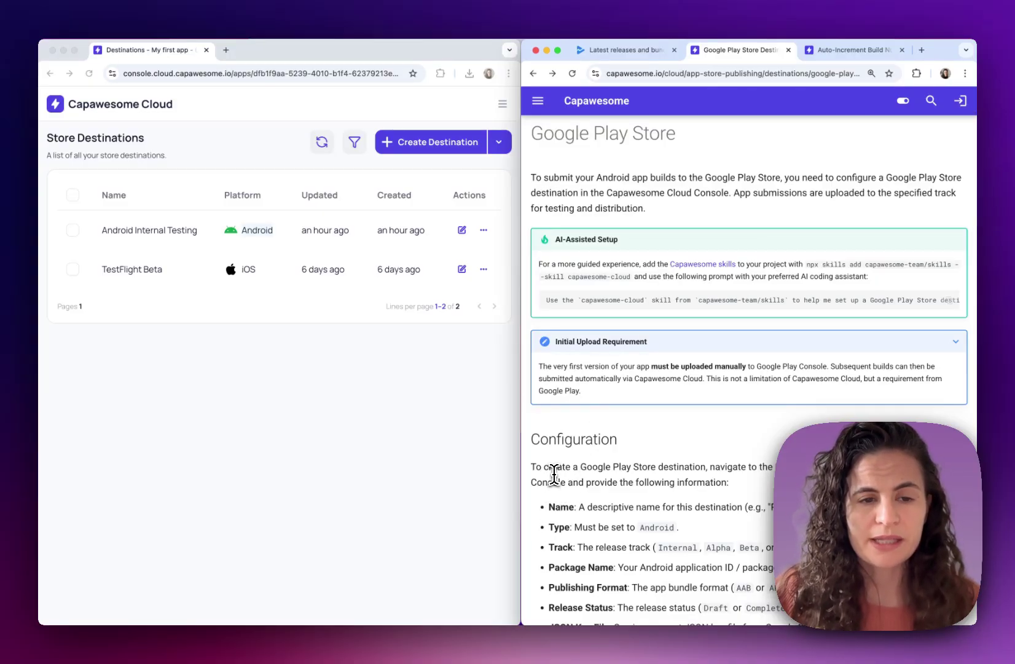
Open the form for a new store destination and review its track options and the documentation's package name guidance.
left_click(175, 365)
left_click(453, 147)
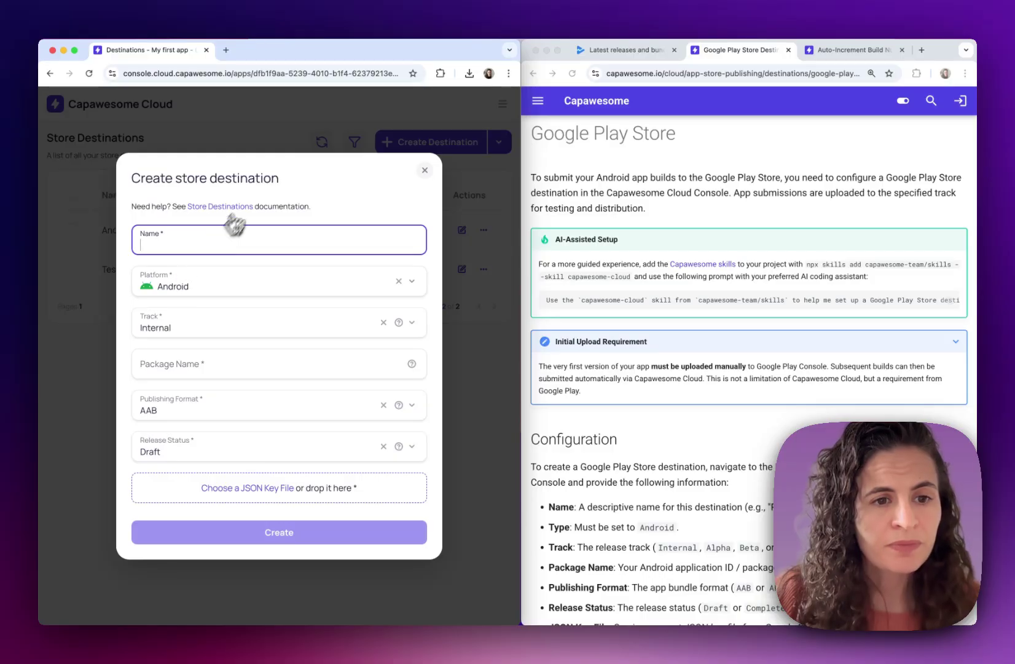
left_click(206, 332)
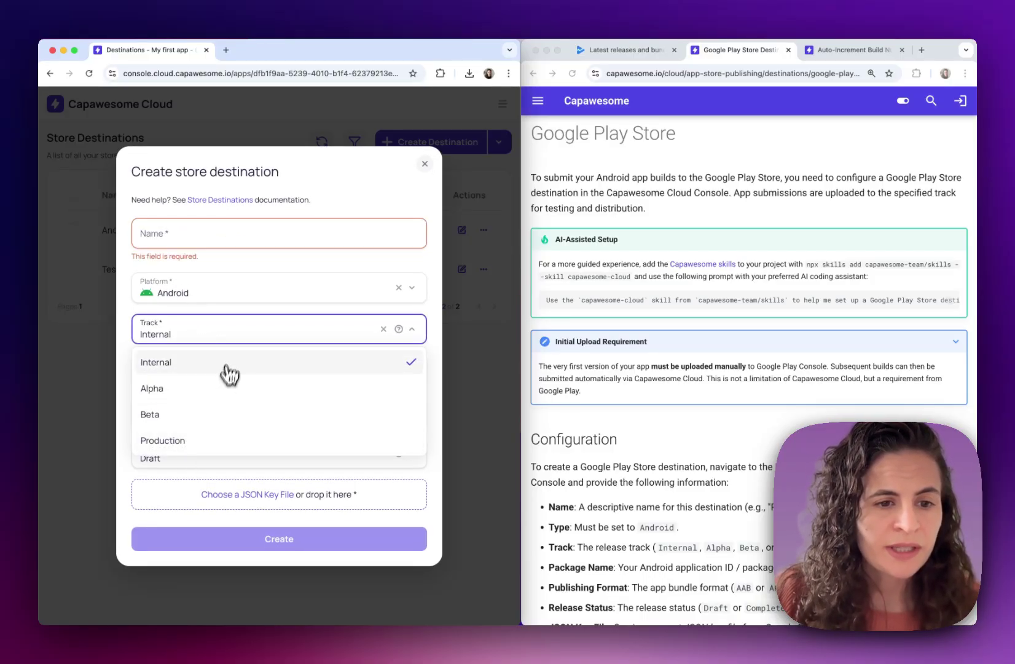
left_click(236, 337)
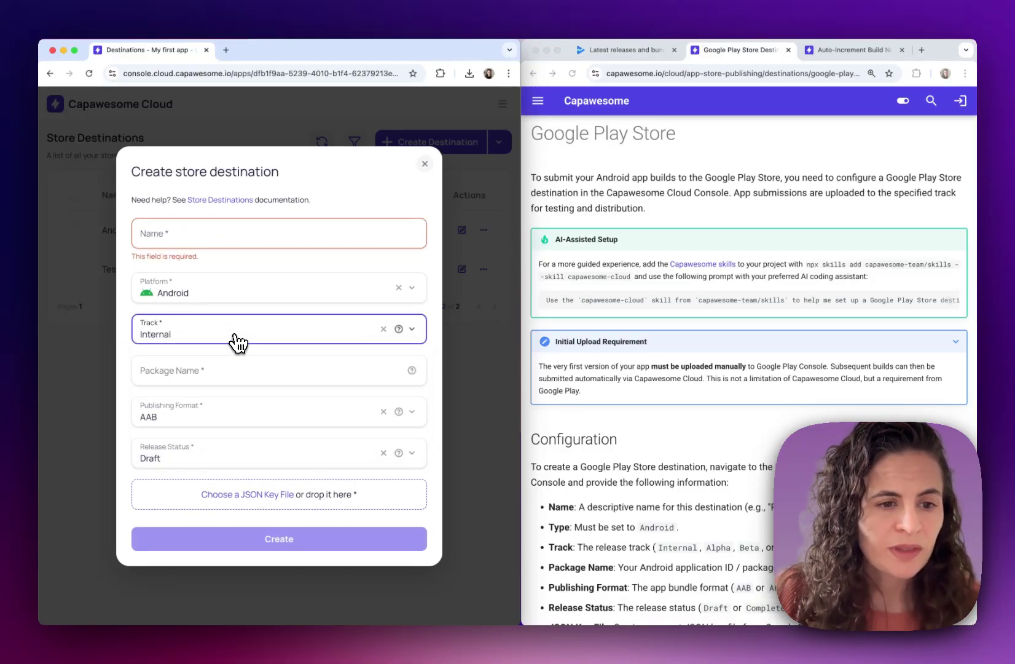
left_click(217, 381)
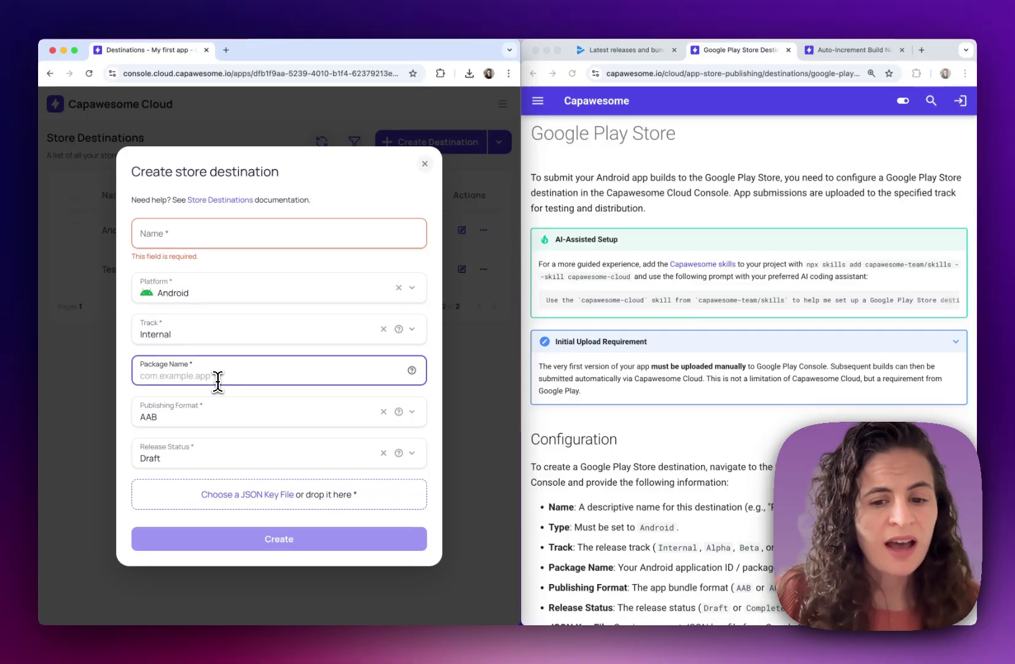
scroll(631, 462, "down", 5)
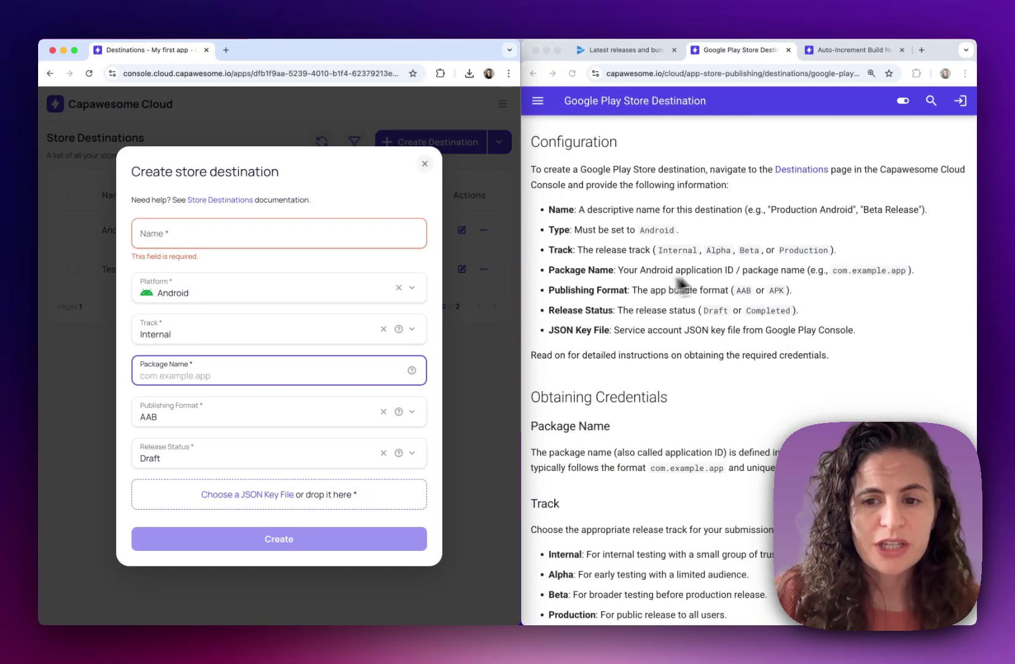
Review the publishing format and release status options of the new Android store destination.
left_click(181, 413)
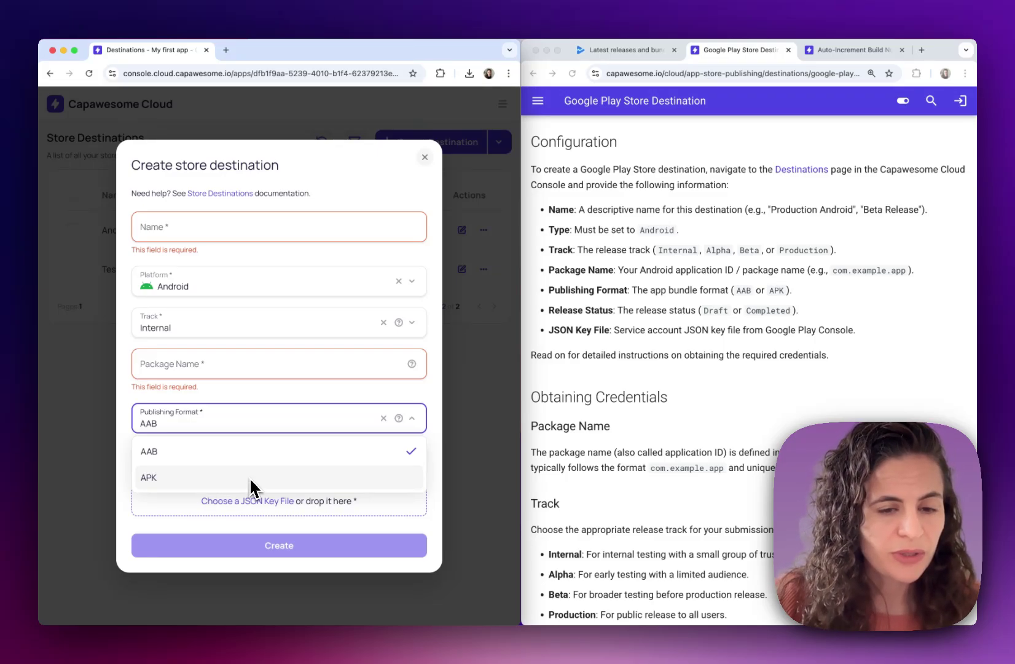
left_click(266, 424)
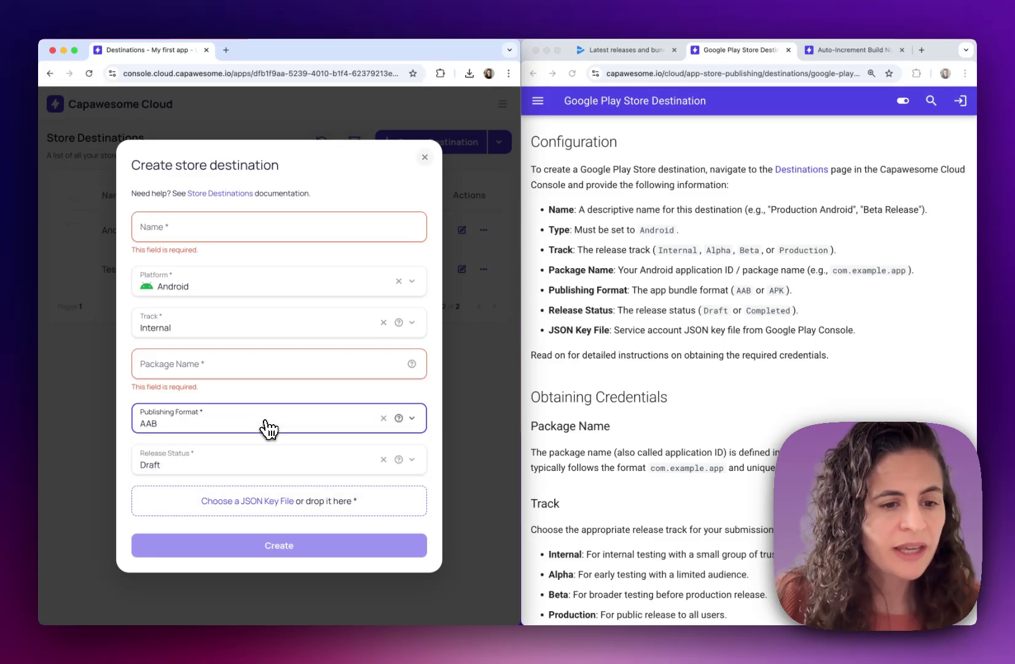
left_click(156, 470)
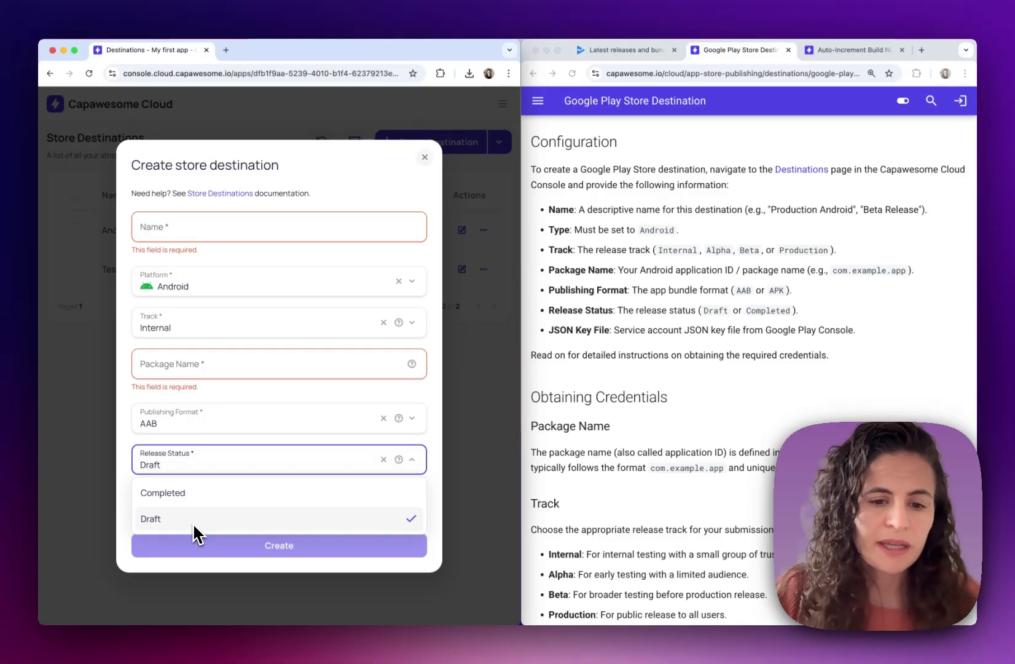
left_click(239, 464)
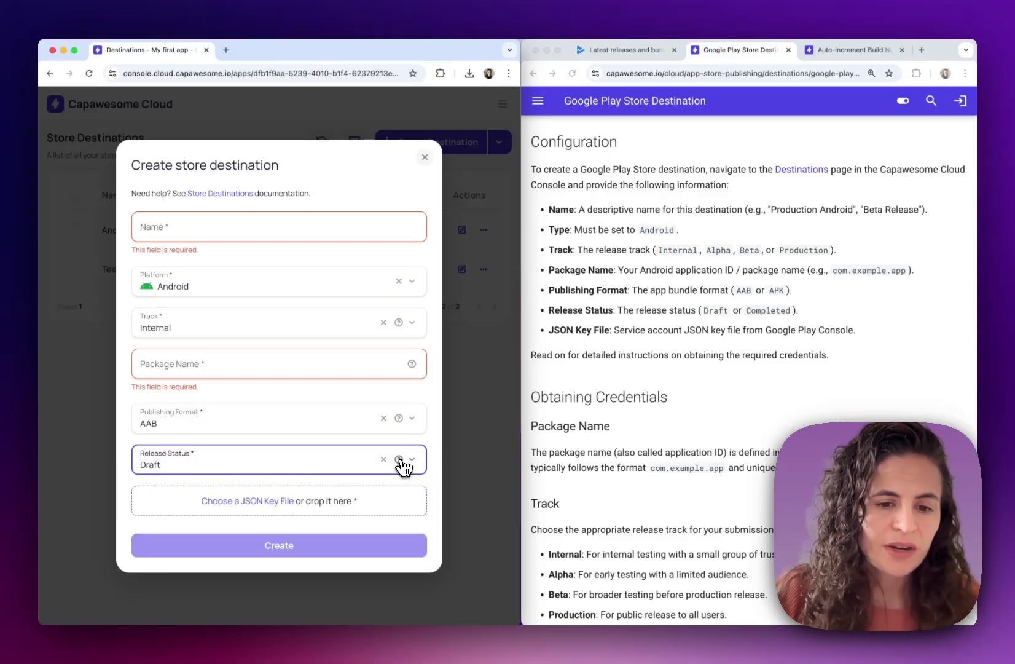
mouse_move(400, 461)
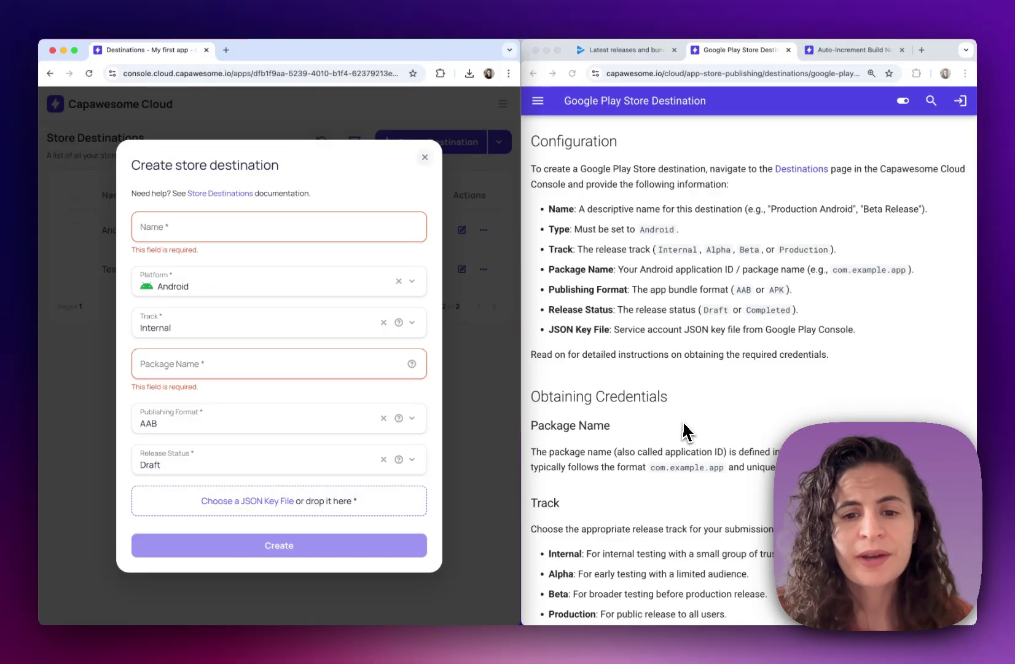
Read the documentation's instructions for obtaining the service account JSON key file, and close the new destination form without creating it.
scroll(686, 430, "up", 2)
scroll(687, 431, "down", 8)
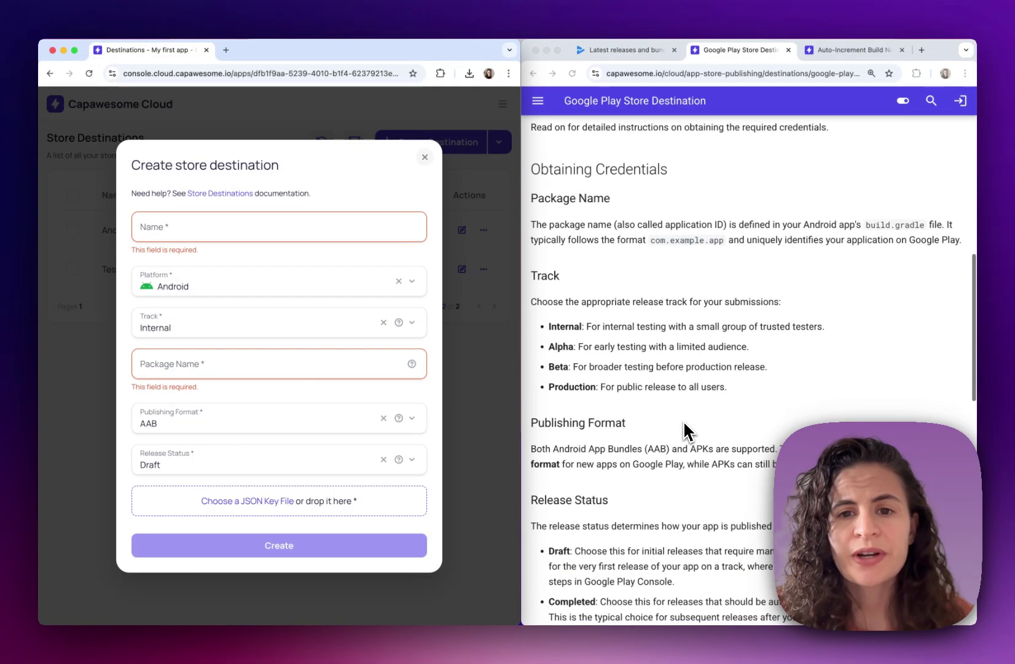
scroll(686, 430, "down", 8)
scroll(686, 430, "down", 10)
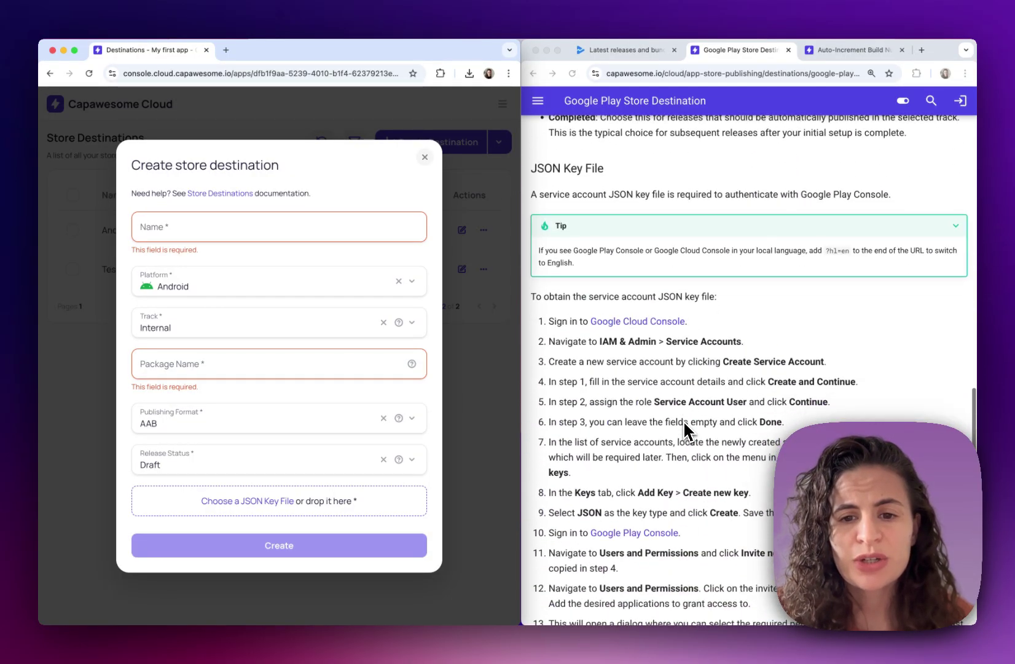
scroll(547, 175, "down", 1)
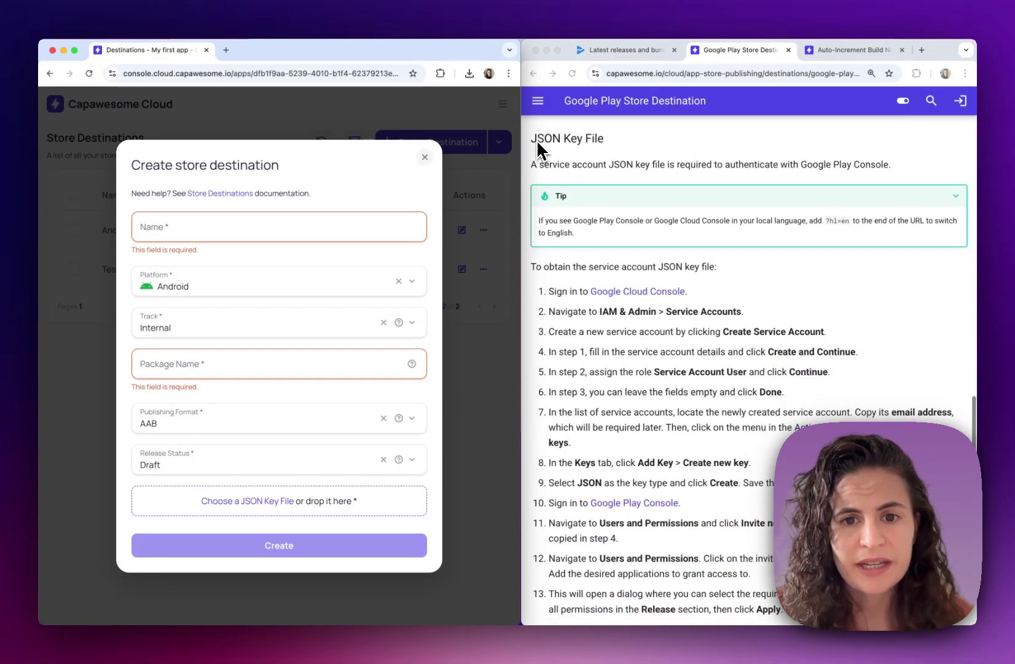
left_click(544, 147)
scroll(612, 141, "down", 1)
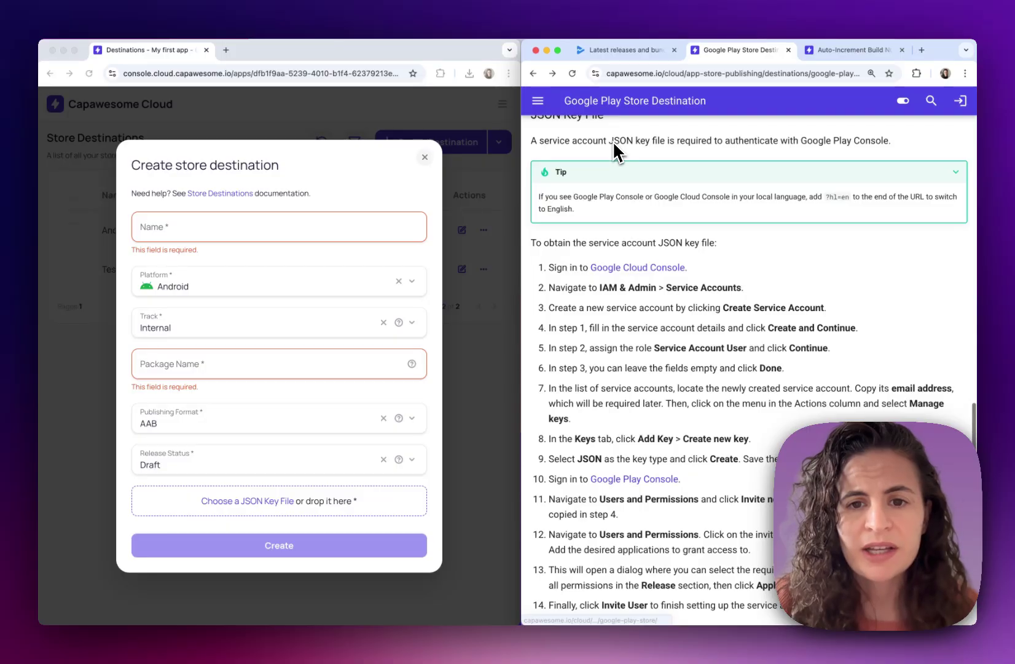
scroll(608, 160, "up", 1)
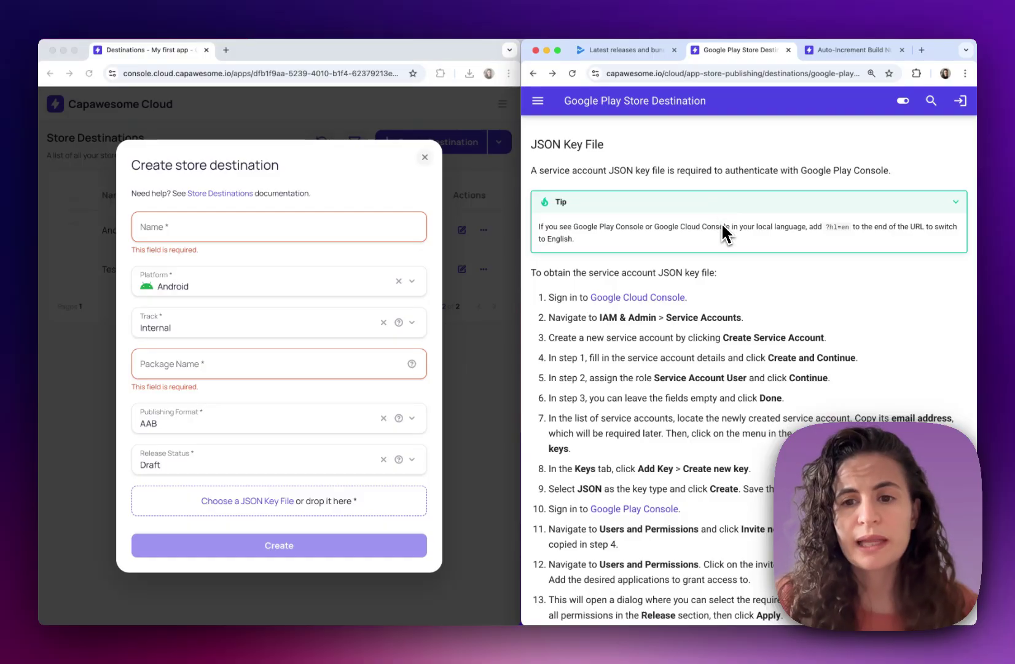
scroll(719, 230, "down", 3)
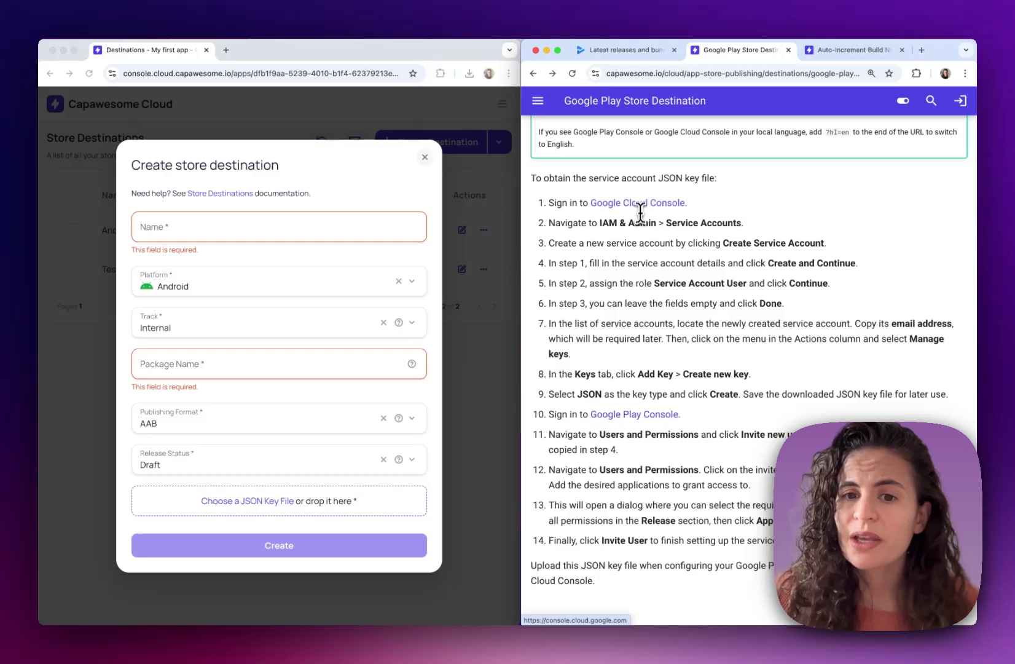
left_click_drag(618, 222, 781, 283)
left_click(763, 315)
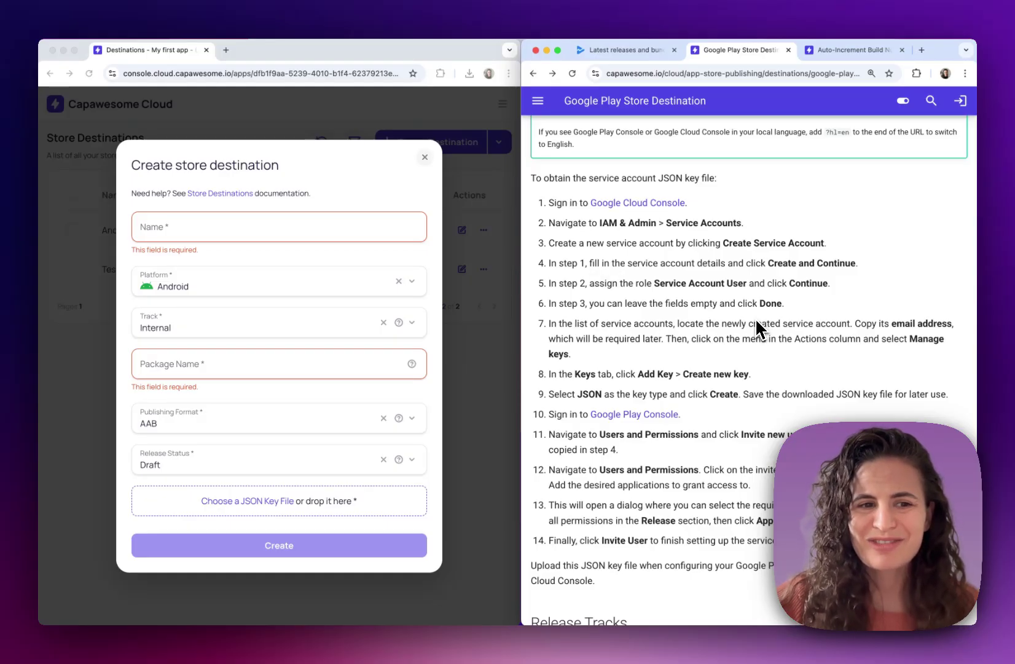
left_click(424, 157)
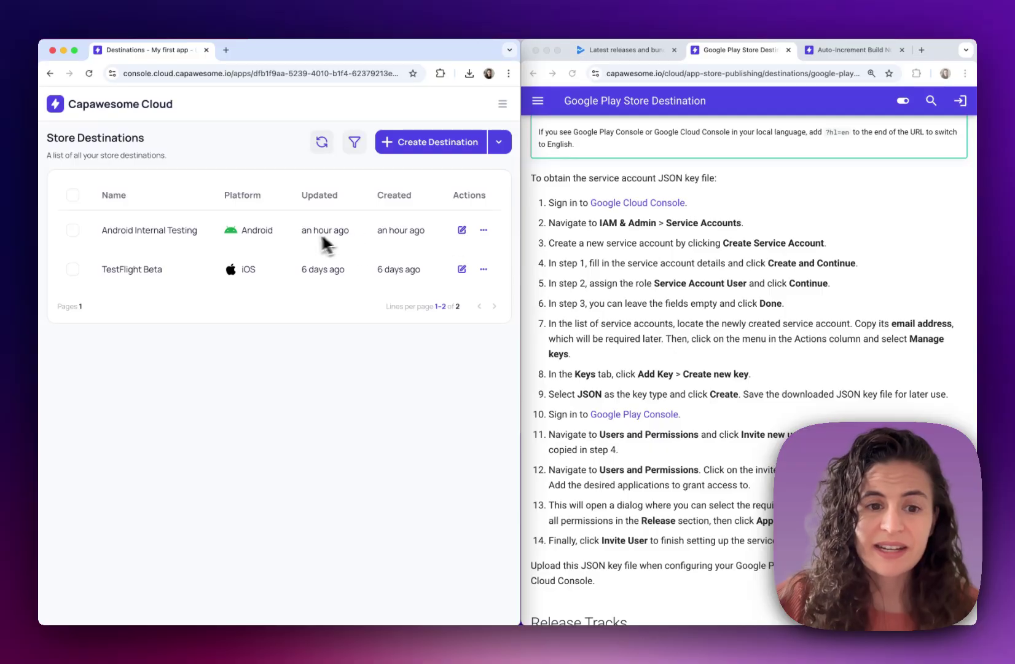
Review the settings of the Android Internal Testing destination alongside the documentation's JSON key file instructions, and close them without changes.
left_click(462, 230)
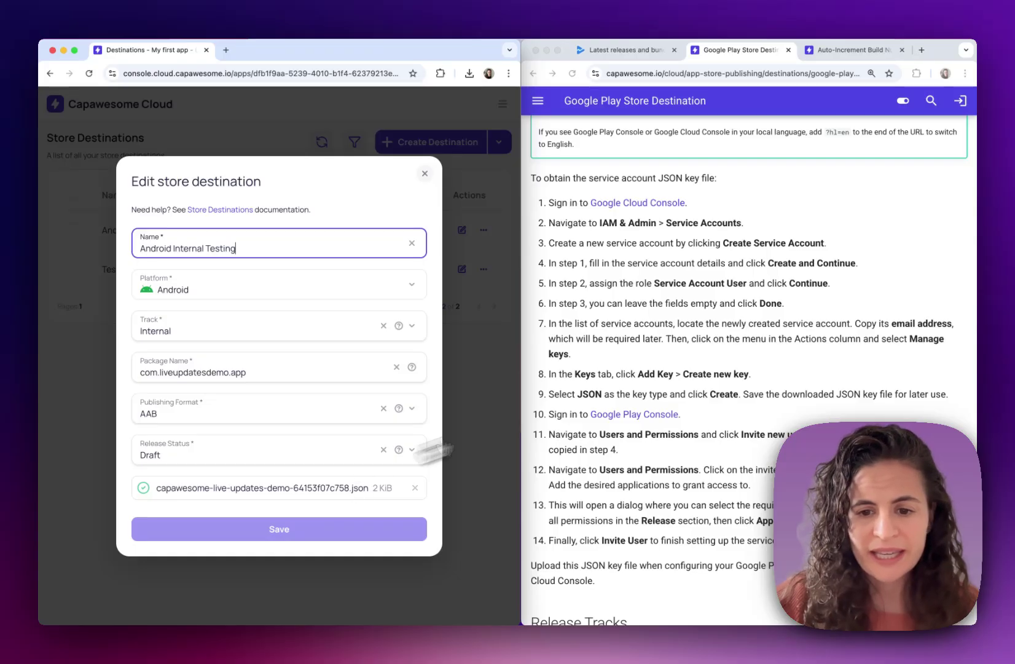
scroll(674, 388, "down", 3)
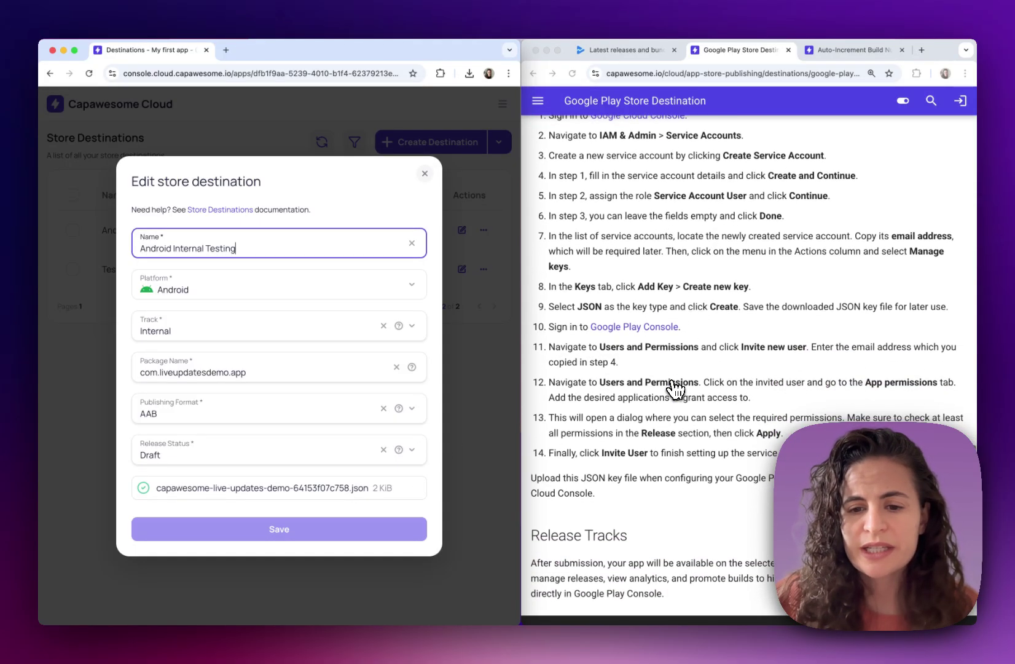
scroll(675, 388, "up", 1)
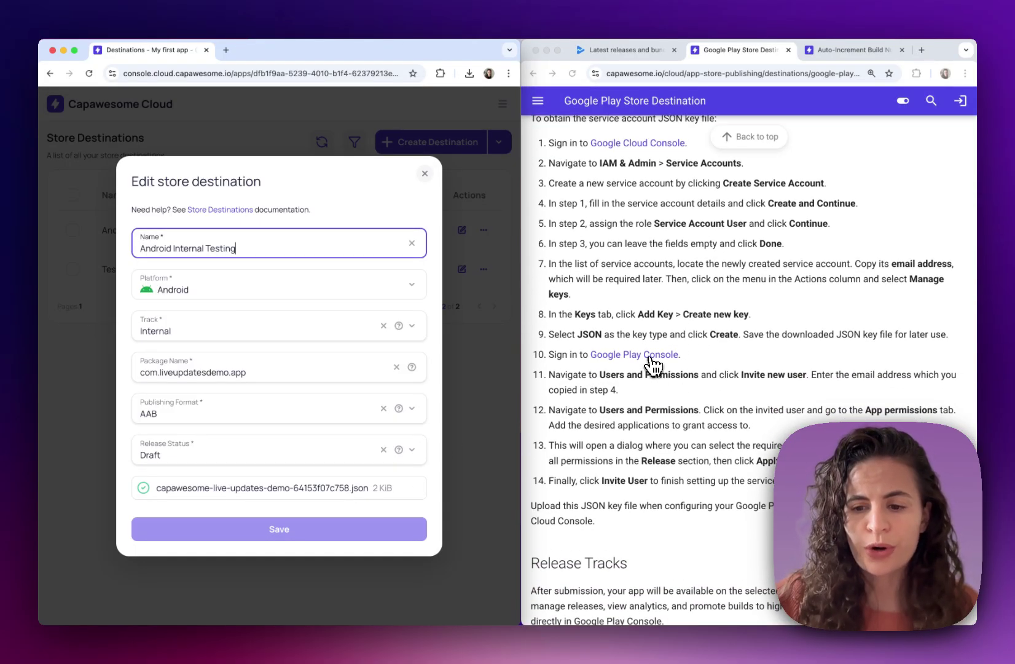
scroll(652, 368, "down", 1)
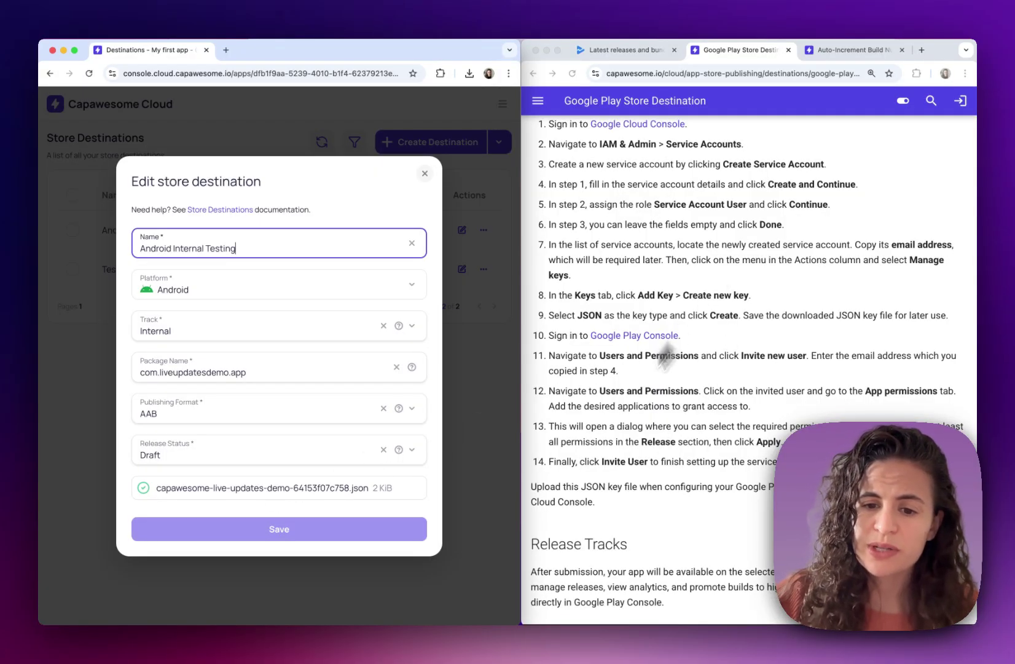
scroll(703, 473, "down", 1)
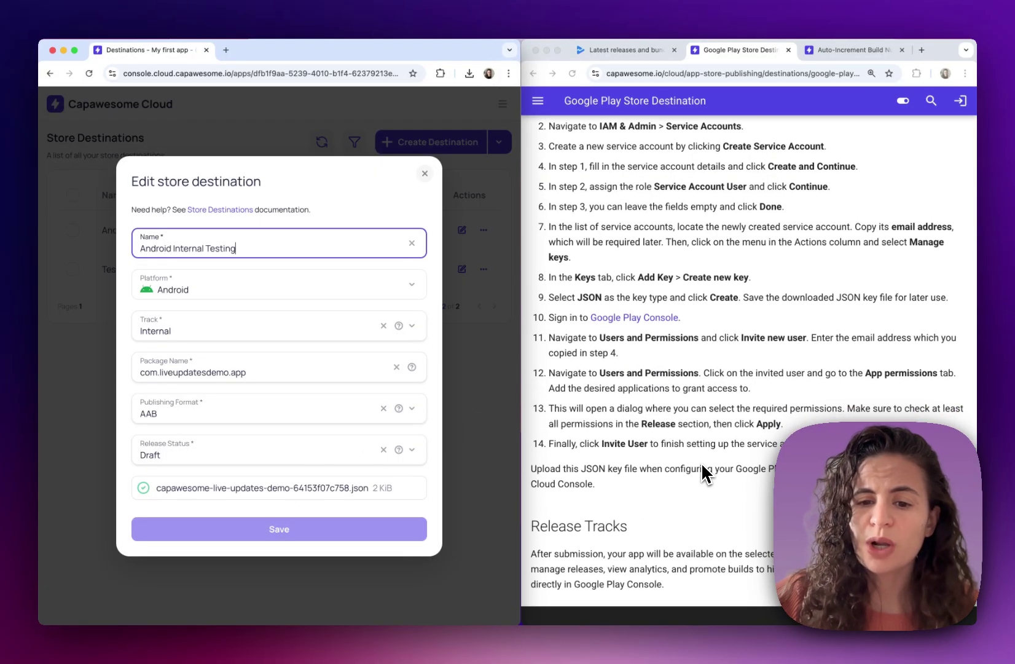
mouse_move(622, 470)
left_mouse_down()
mouse_move(580, 470)
mouse_move(639, 469)
left_mouse_up()
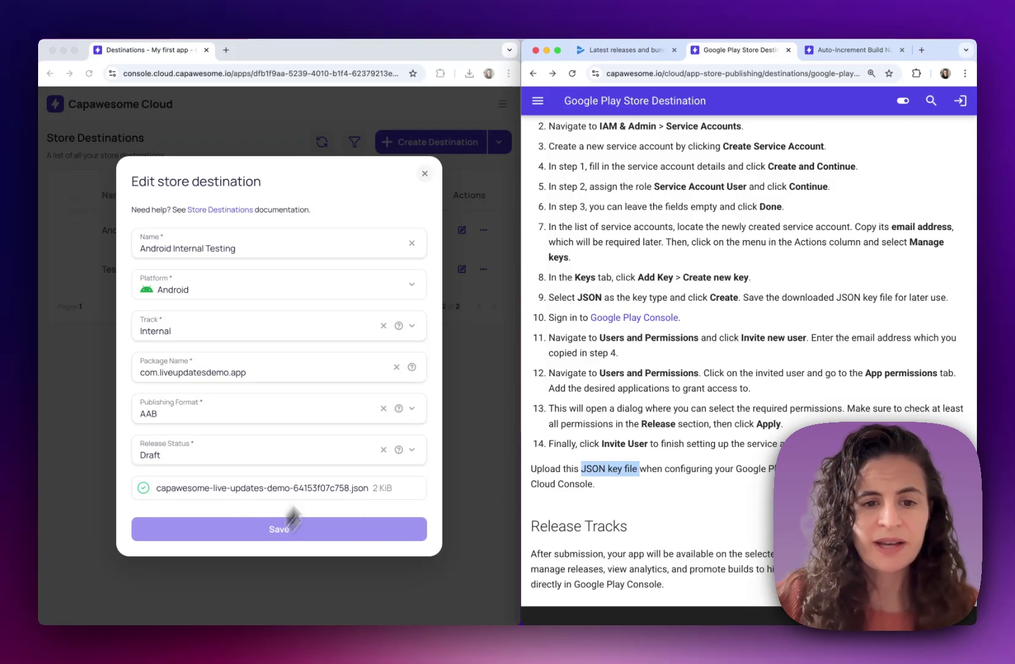
left_click(425, 173)
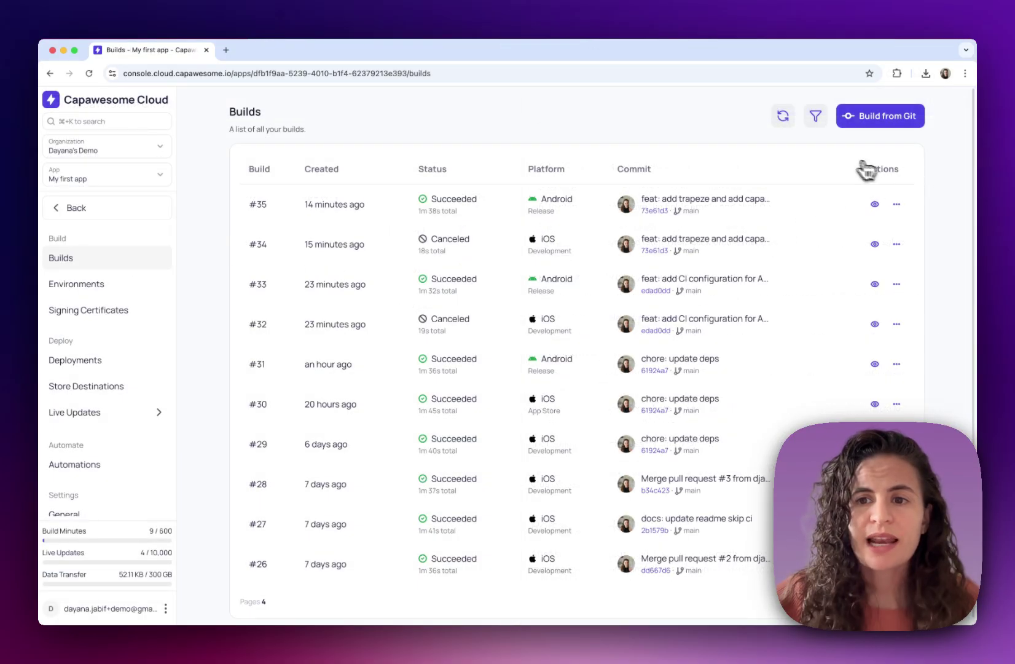
Begin a new build from Git with the reference main and Android as the platform.
left_click(900, 120)
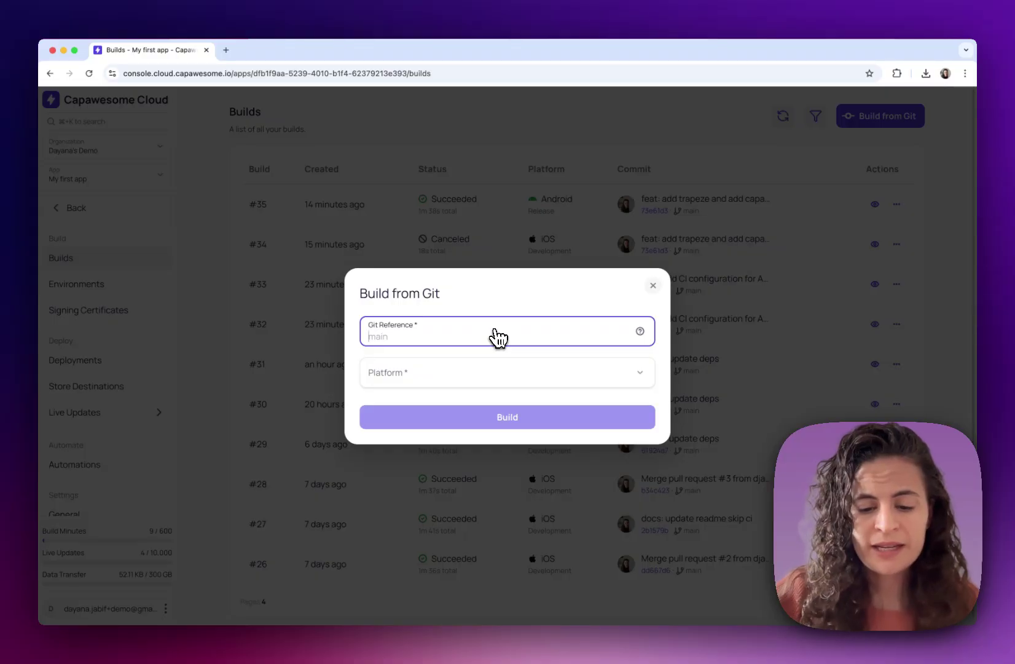
type("main")
left_click(418, 375)
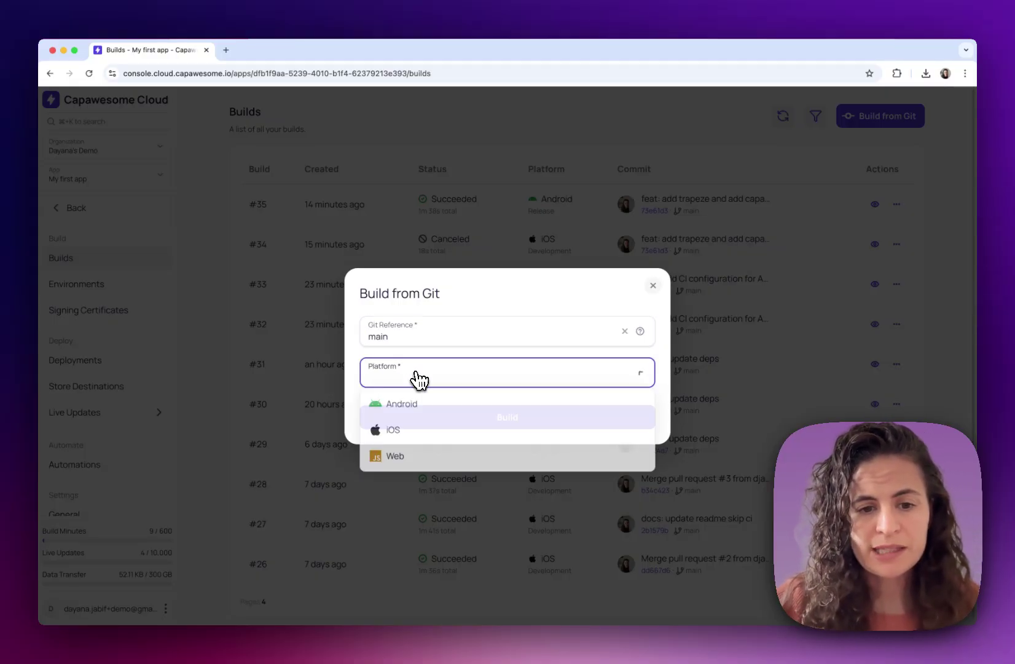
left_click(413, 405)
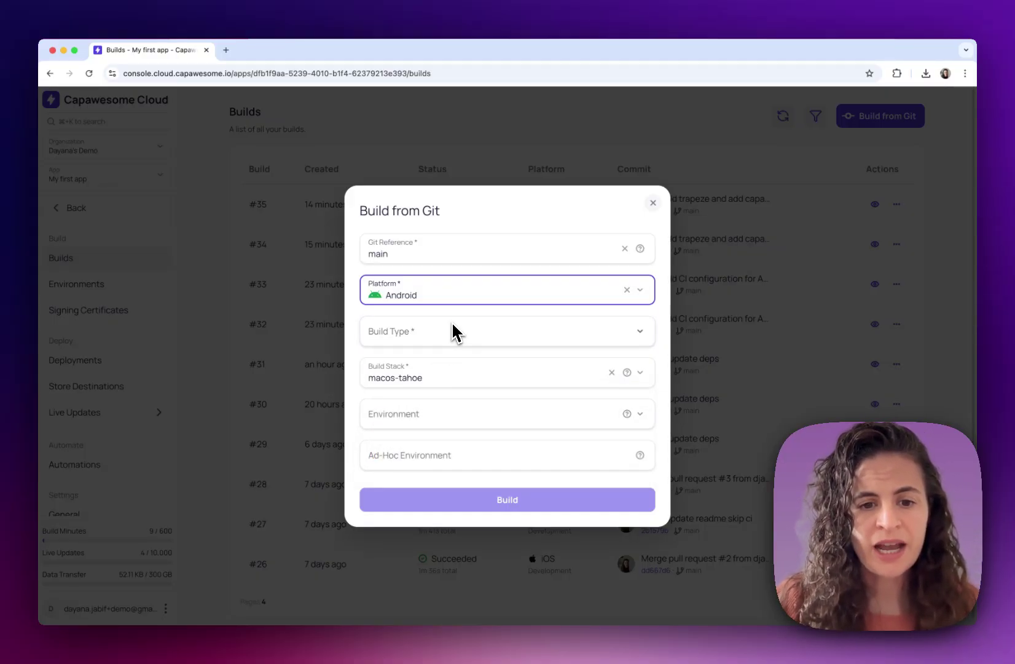
Set the production environment, Release build type and Distribution Android Certificate, and start the build.
left_click(464, 415)
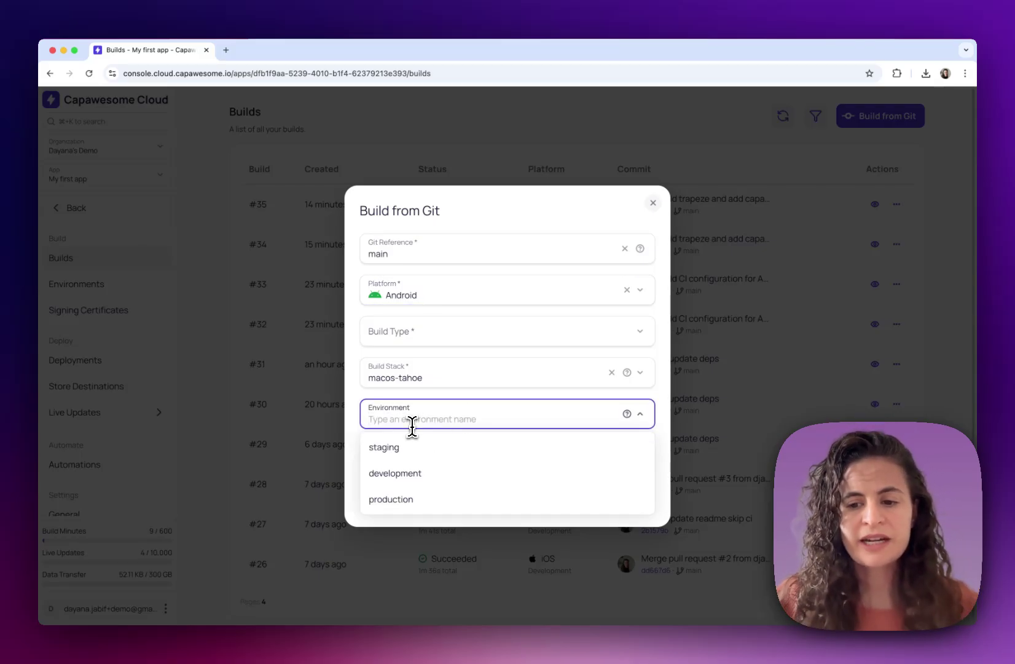
left_click(404, 499)
left_click(435, 345)
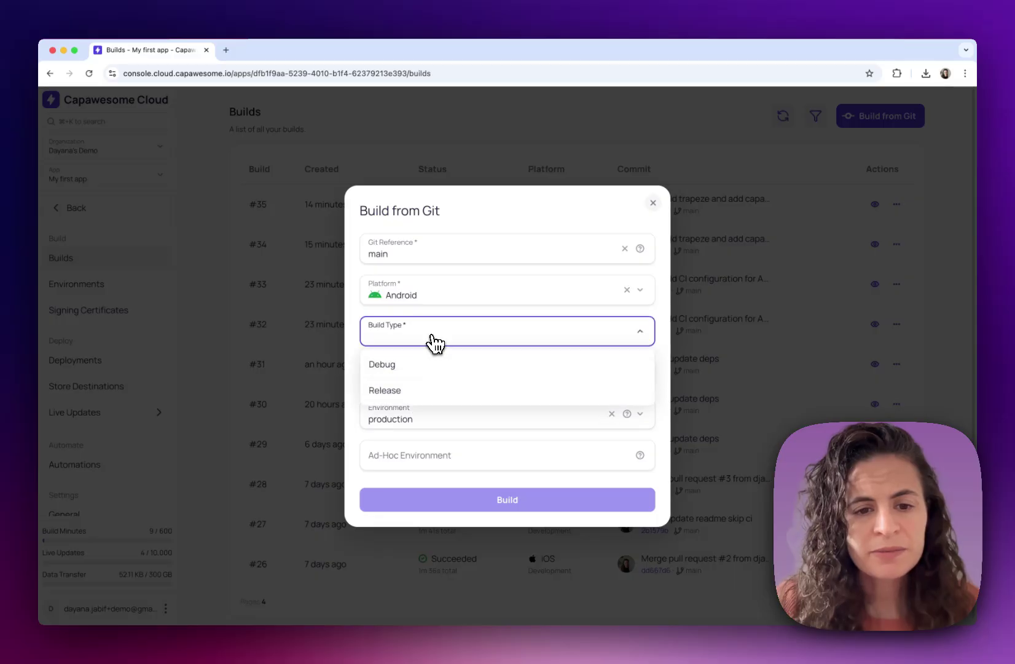
left_click(416, 394)
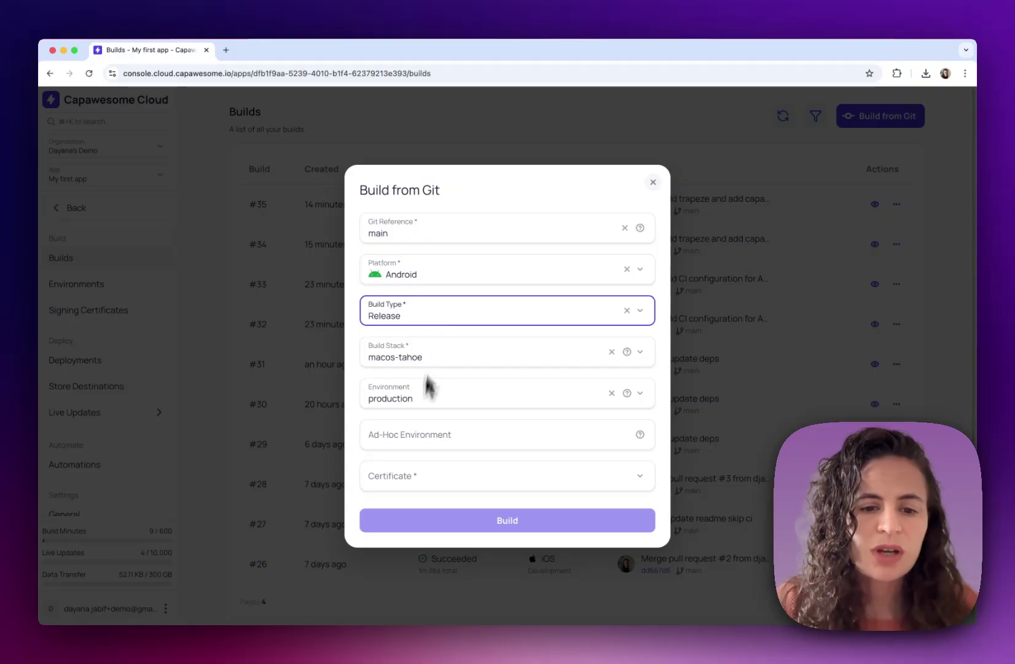
left_click(422, 480)
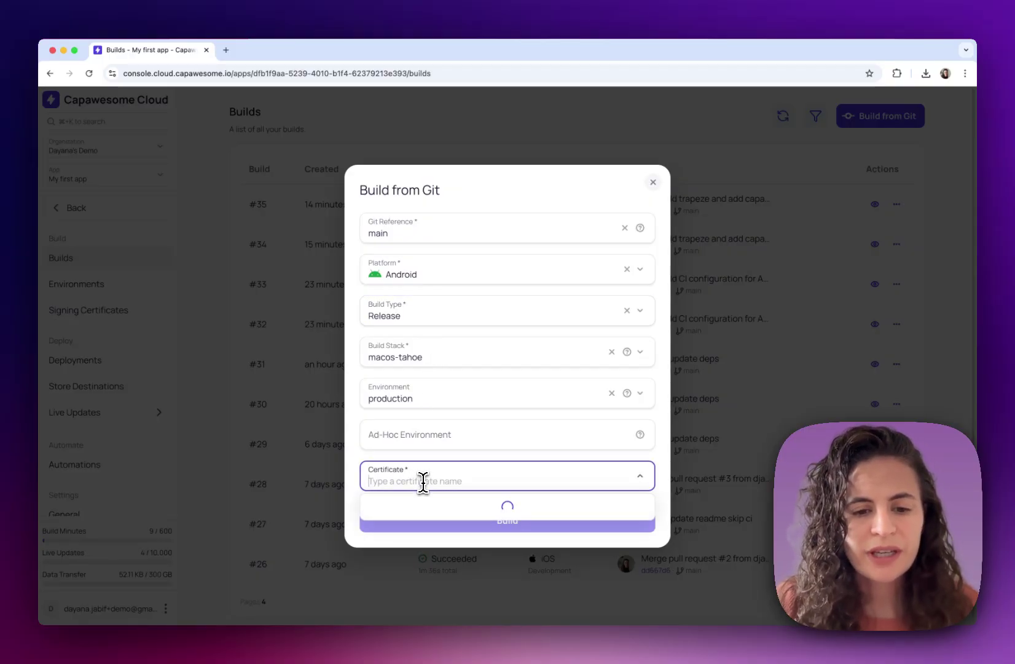
left_click(422, 510)
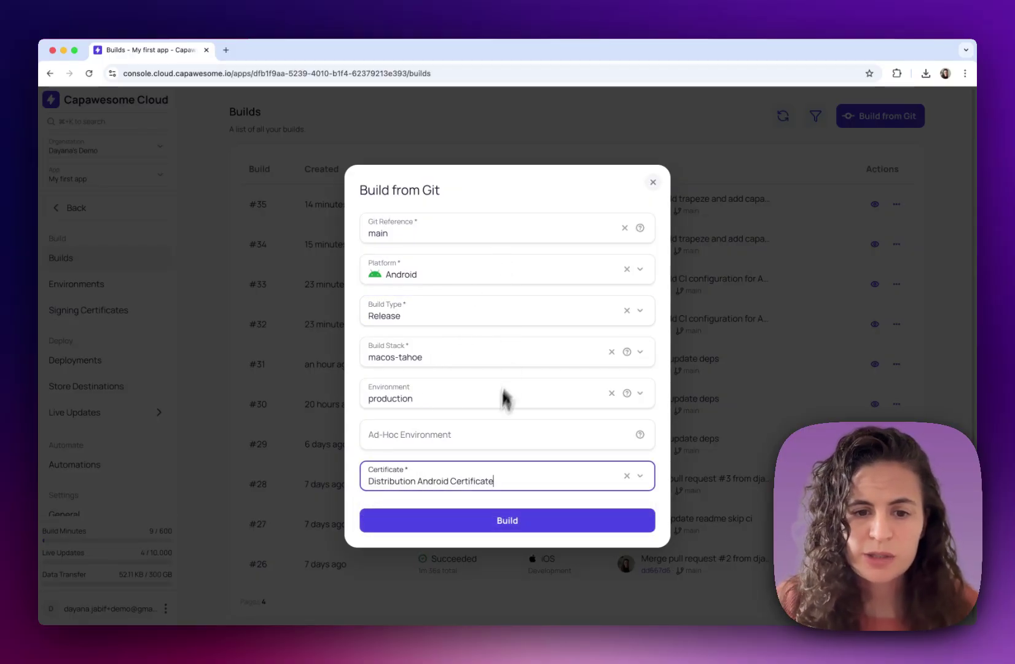
left_click(507, 532)
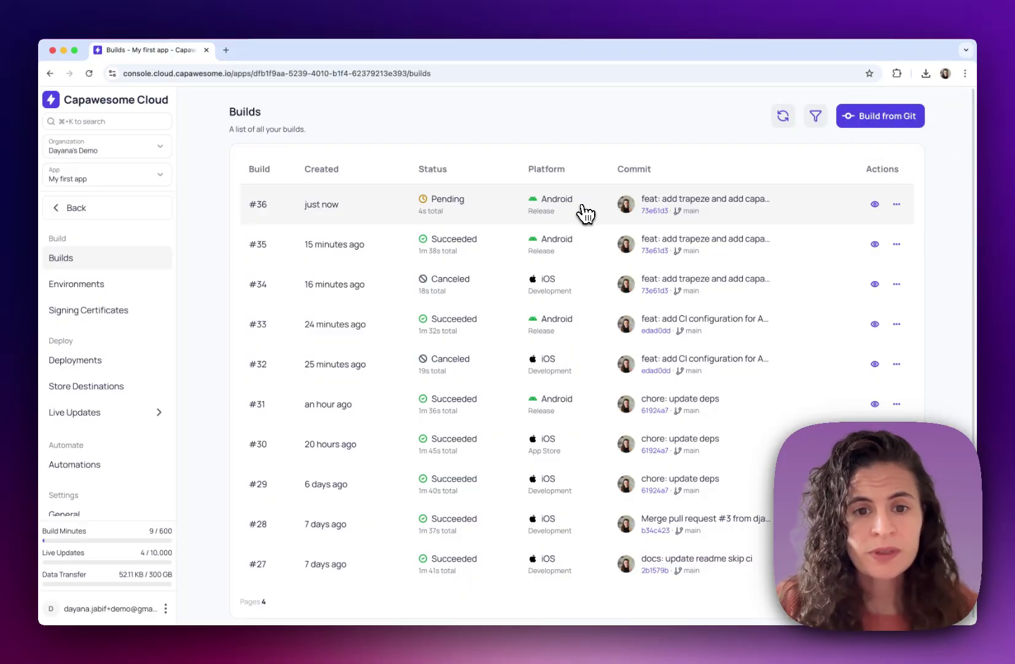
left_click(585, 213)
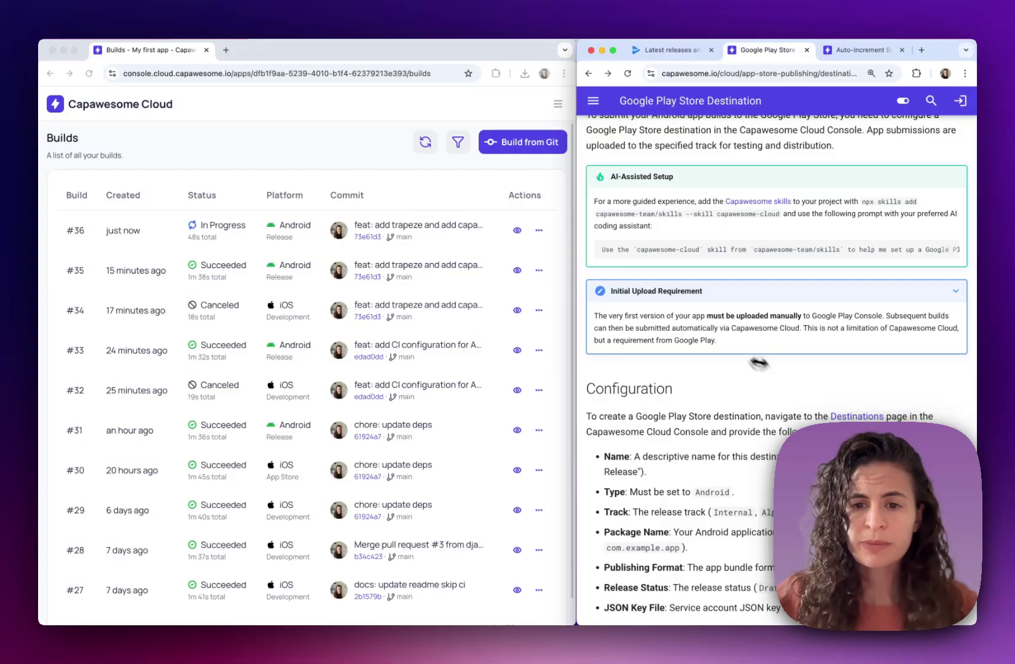
Read the Auto-Increment Build Numbers guide down to its configuration, focusing on the CI_BUILD_NUMBER variable used for the Android versionCode.
left_click(840, 54)
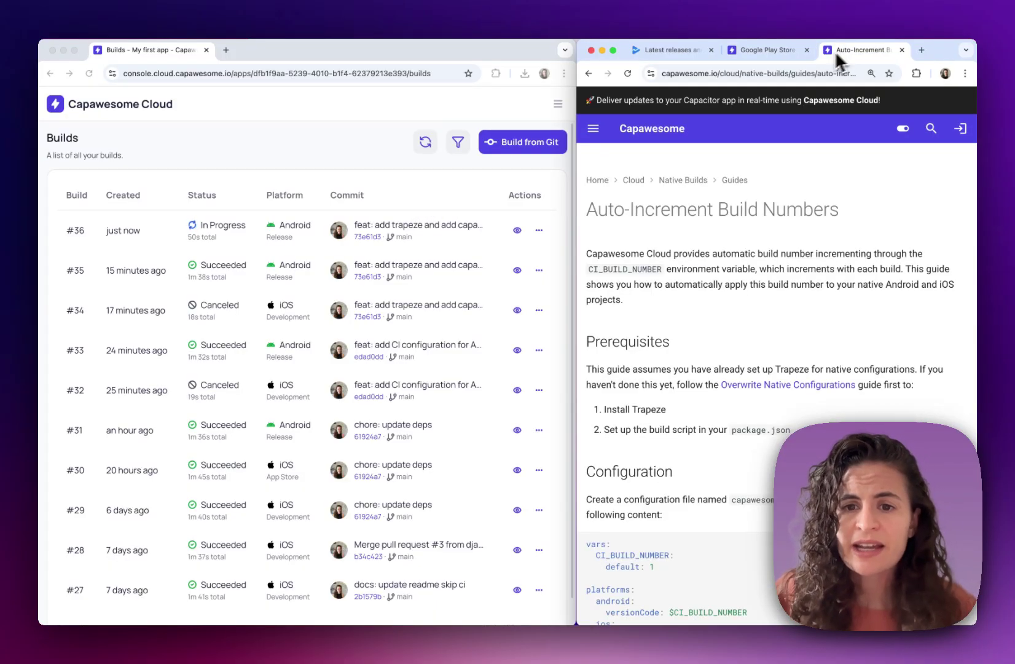
left_click_drag(585, 209, 812, 213)
scroll(811, 212, "down", 2)
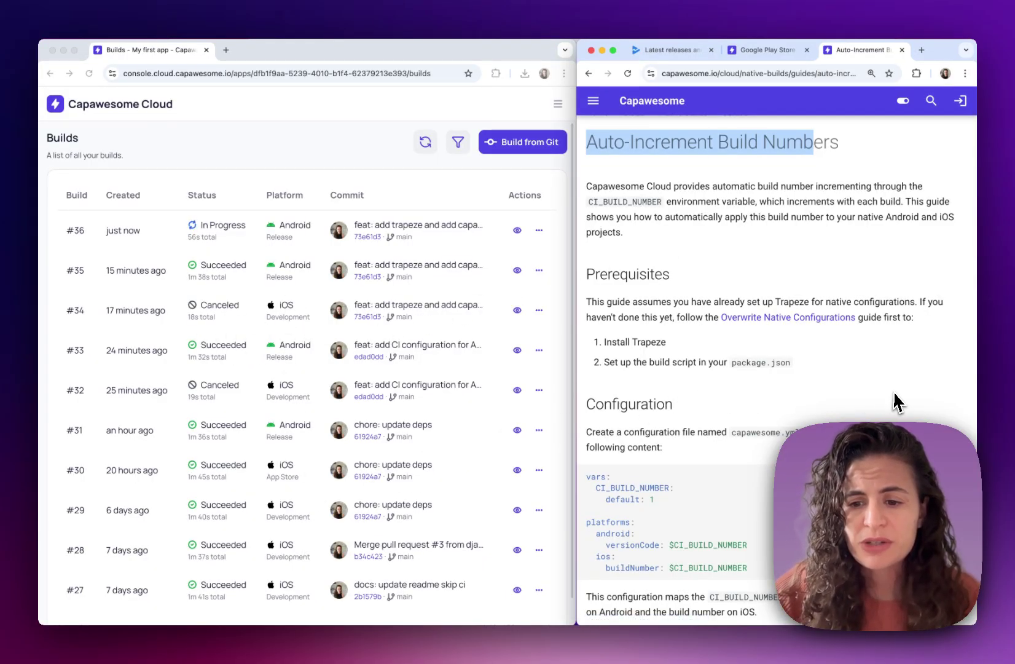
scroll(676, 338, "down", 5)
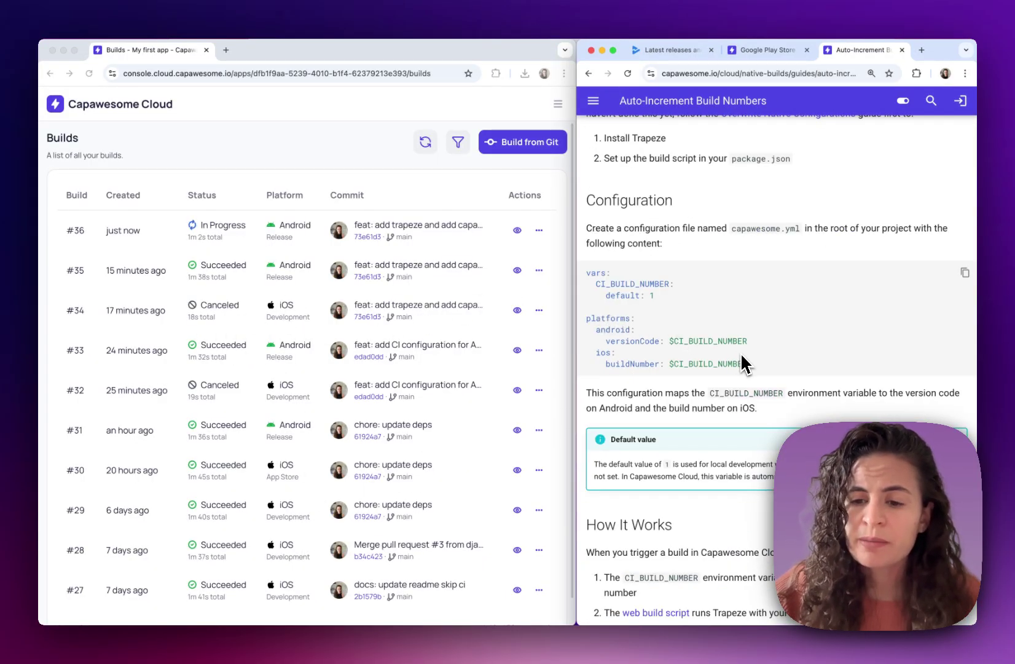
left_click_drag(685, 342, 677, 341)
double_click(677, 341)
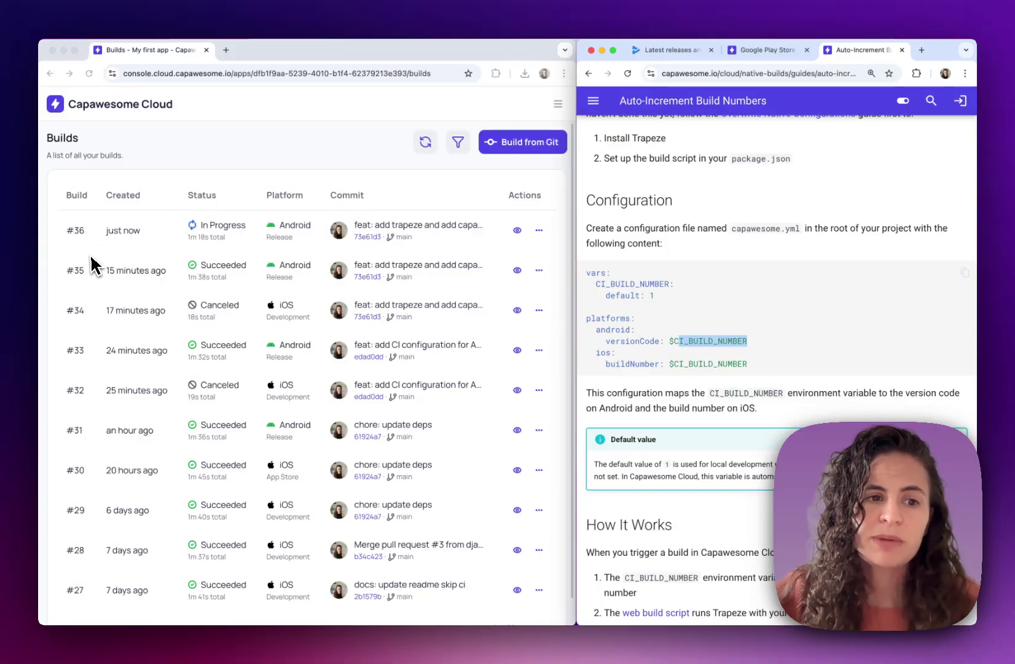
Open the details of build #36 and relate its build number to the versionCode variable in the guide.
left_click(86, 237)
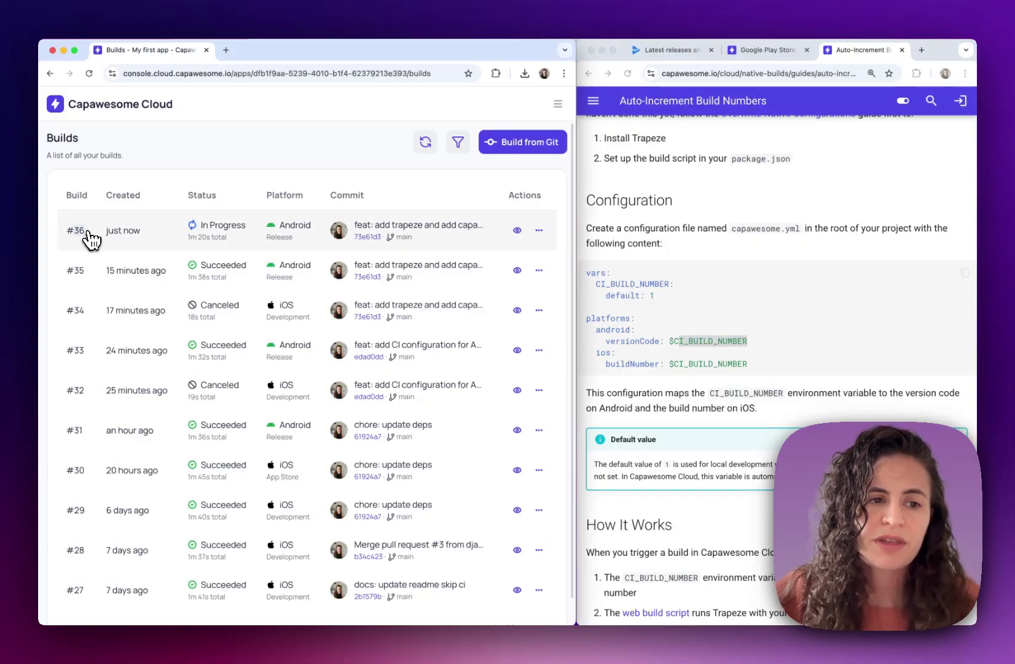
left_click(91, 238)
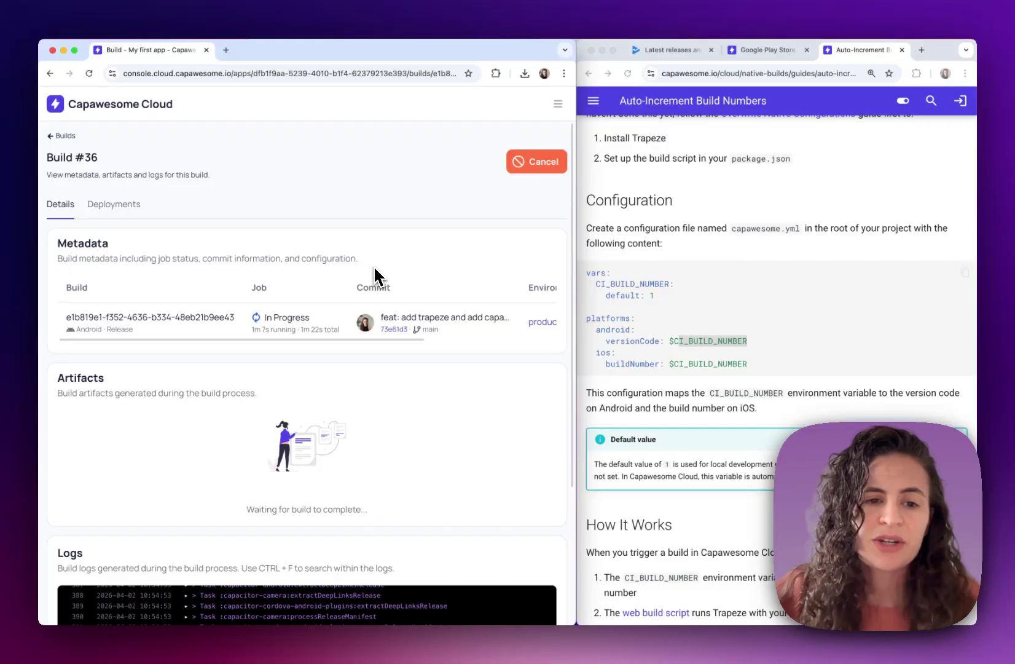
left_click(696, 346)
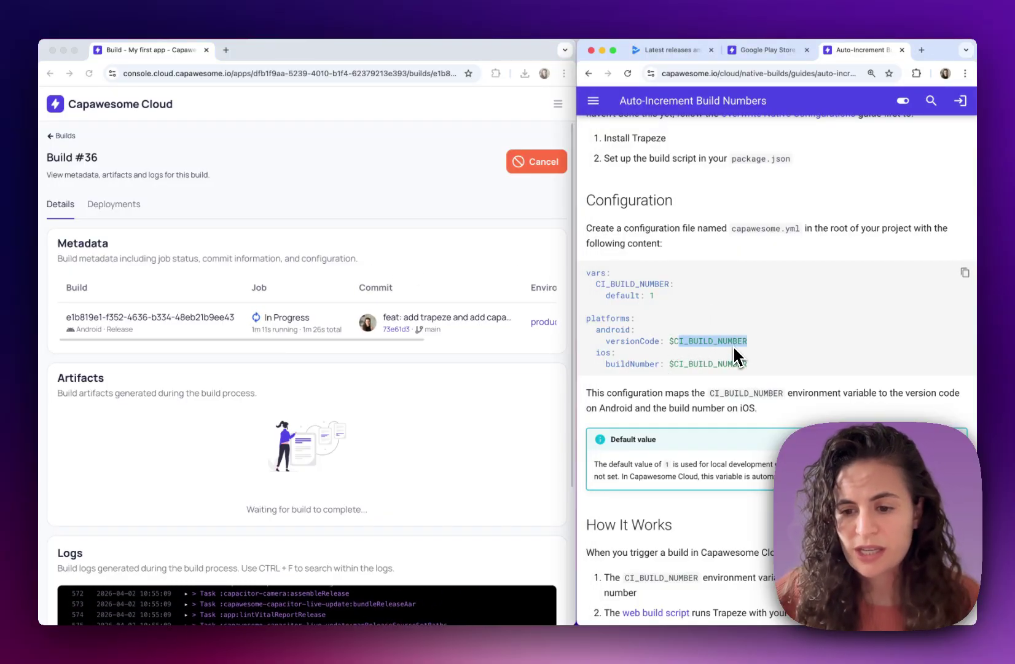
Review the guide's prerequisites for Trapeze and package.json, and the content required in the capawesome.yml configuration file.
scroll(707, 277, "up", 5)
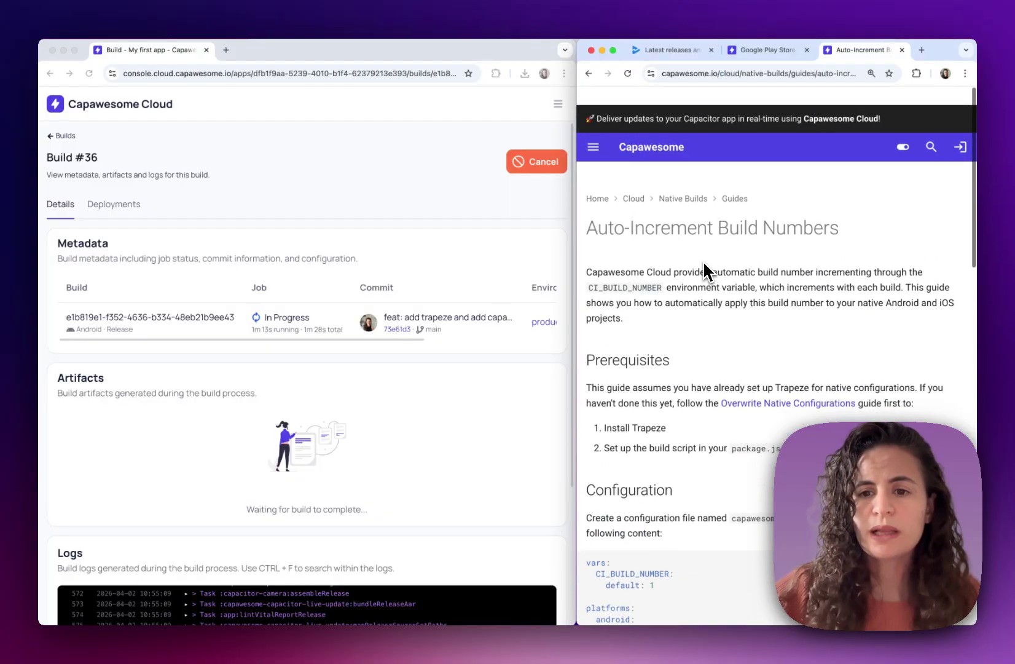
scroll(639, 337, "down", 2)
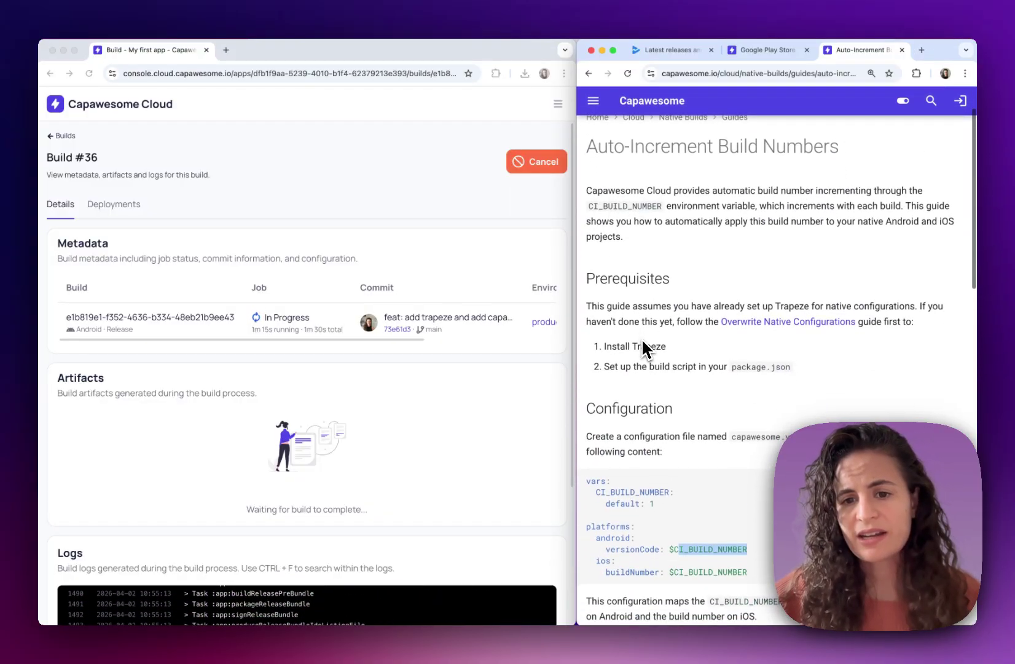
left_click_drag(612, 346, 669, 348)
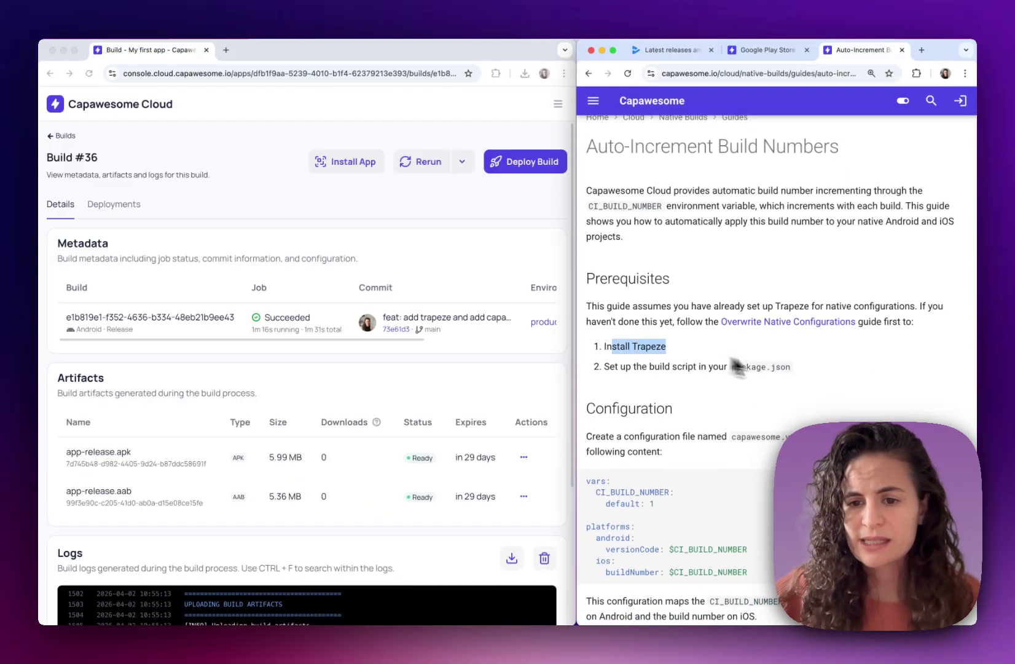
left_click_drag(799, 368, 731, 370)
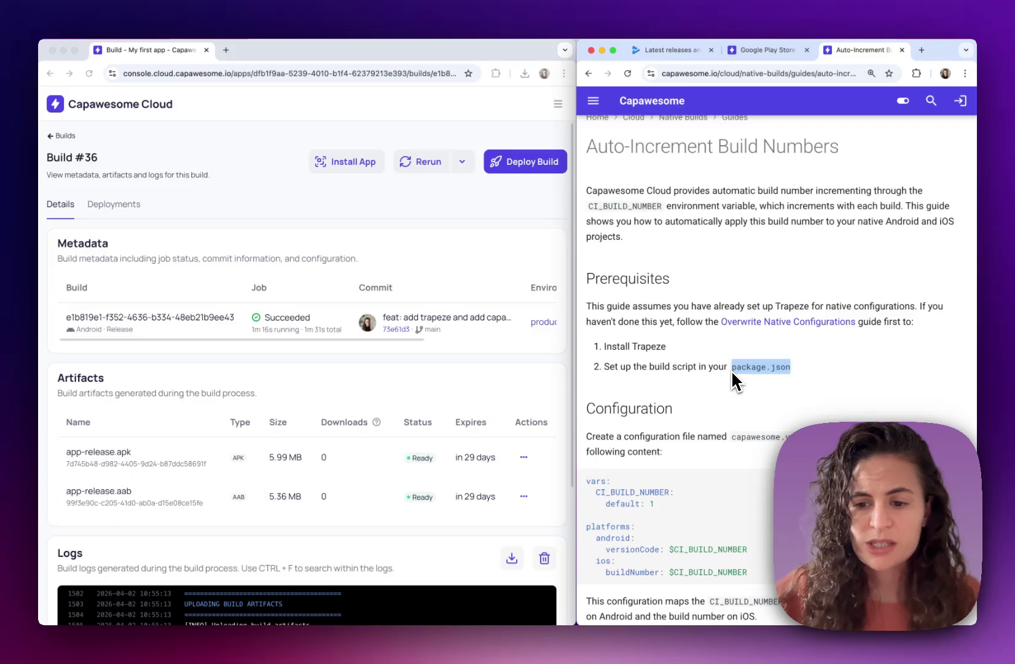
left_click(654, 359)
scroll(655, 359, "down", 1)
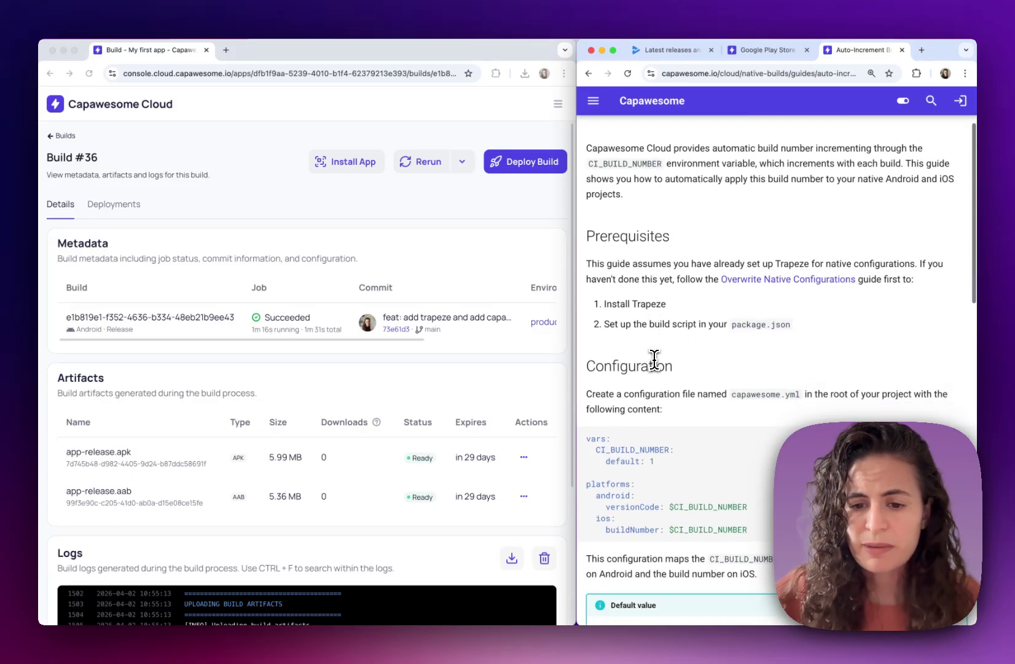
scroll(654, 358, "down", 2)
left_click_drag(603, 374, 773, 474)
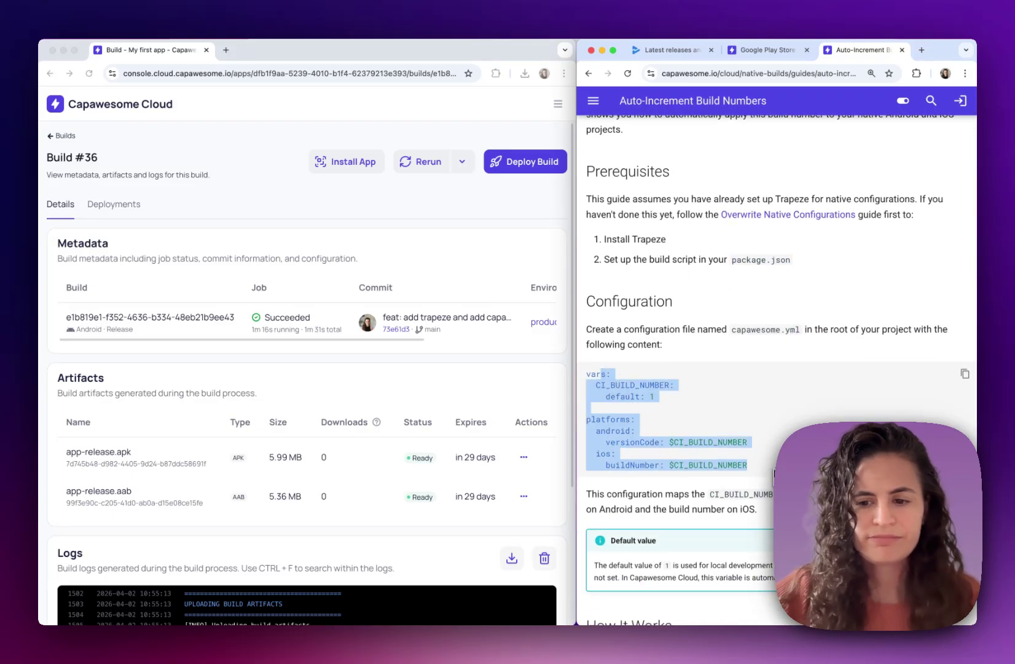
scroll(755, 399, "up", 1)
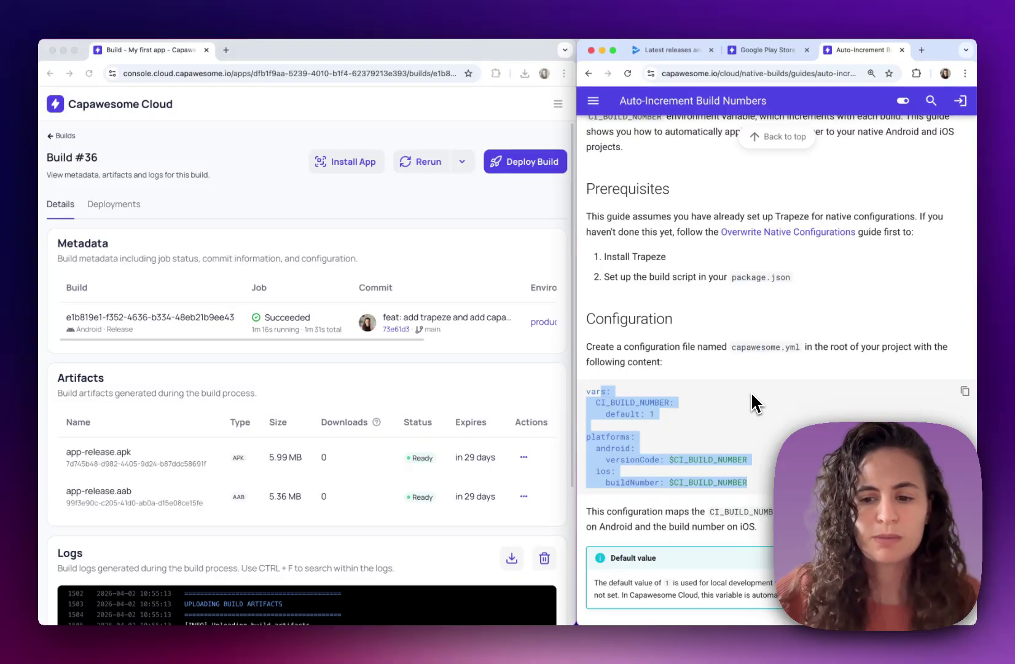
Widen the Capawesome Cloud window to full width and review the artifacts and logs of build #36.
left_click(518, 249)
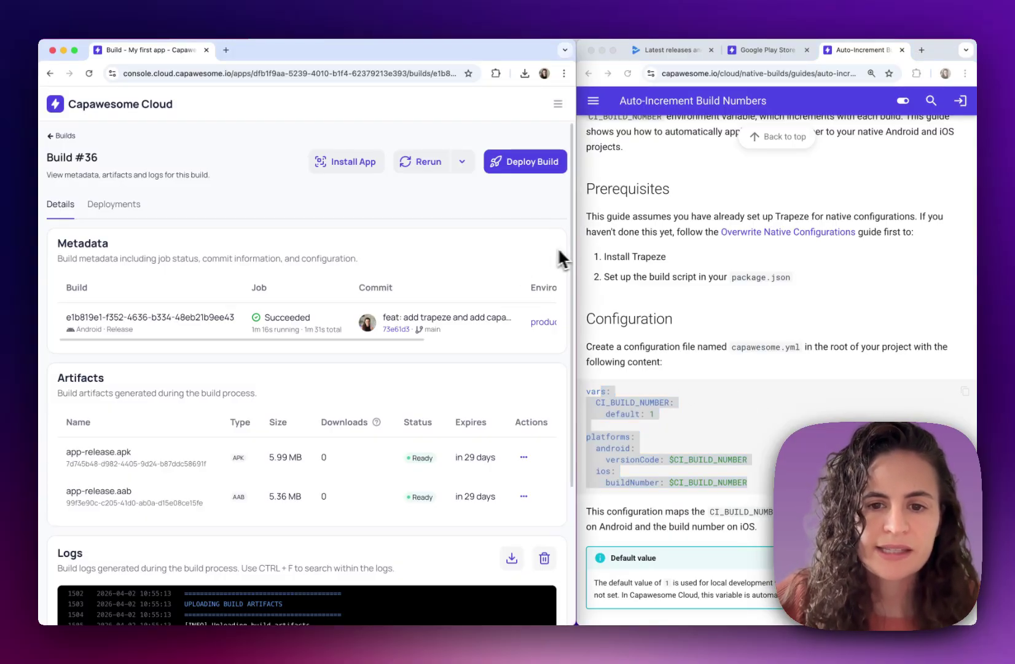
left_click_drag(576, 247, 999, 272)
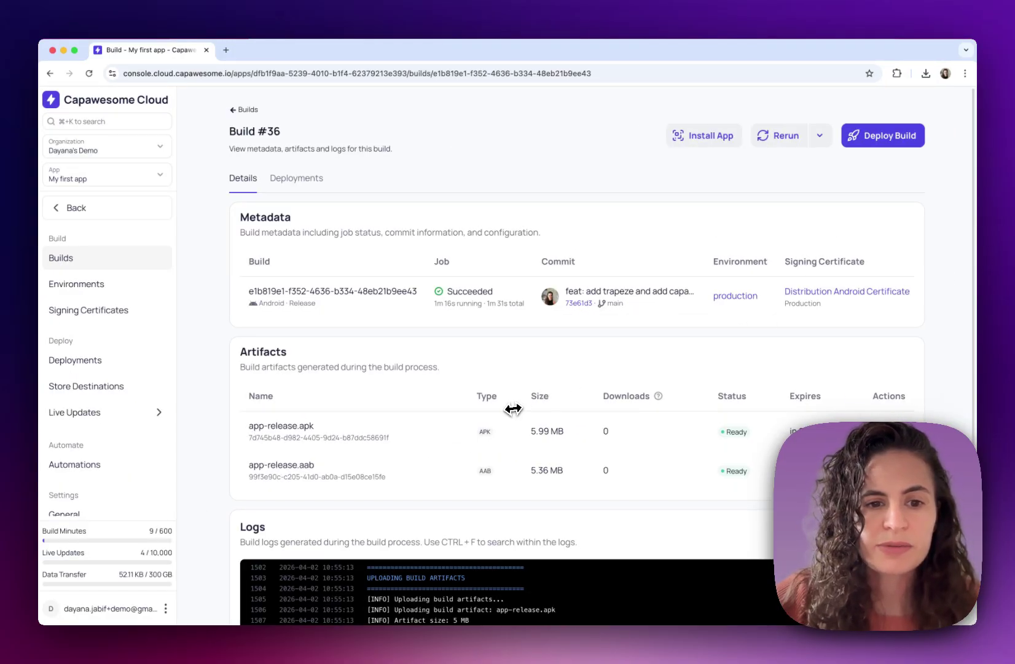
scroll(511, 409, "down", 3)
scroll(512, 409, "up", 1)
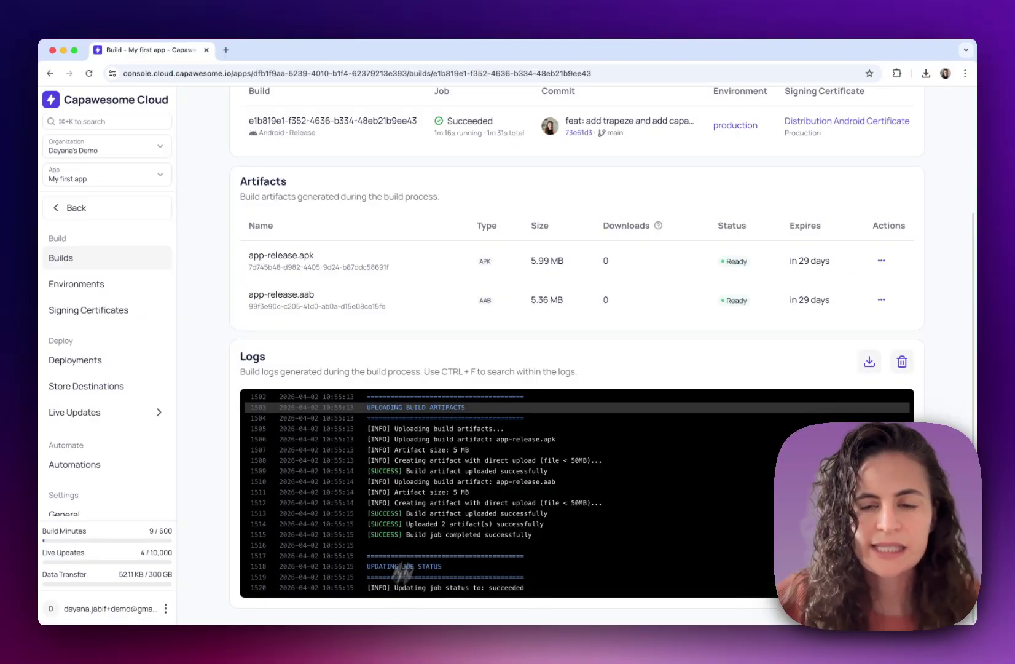
scroll(465, 408, "up", 5)
scroll(465, 408, "up", 5)
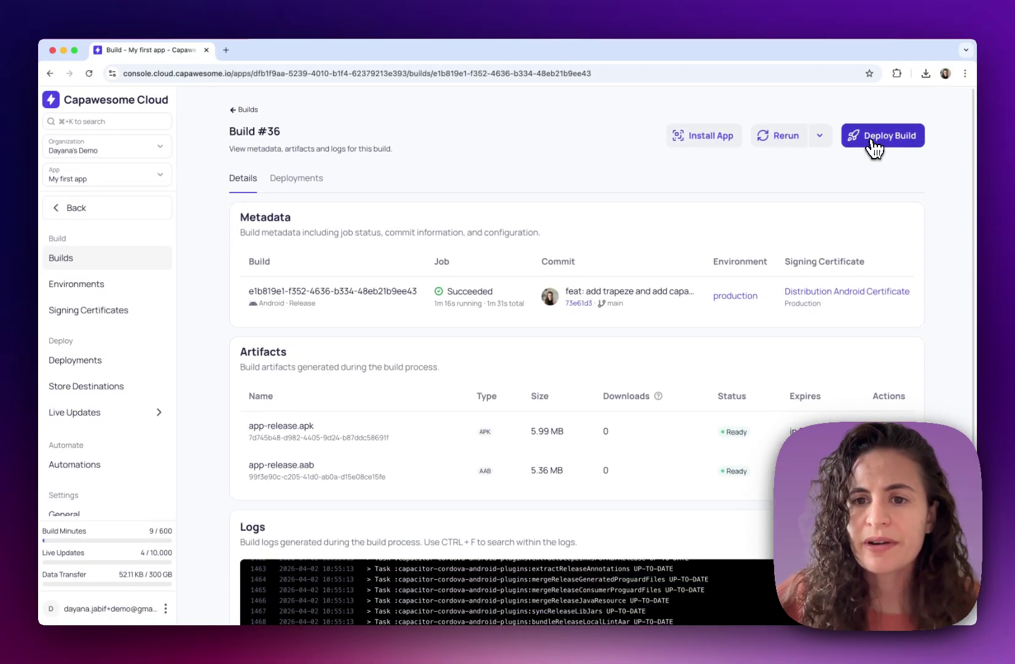
Create a deployment of build #36 to the Android Internal Testing destination.
left_click(867, 146)
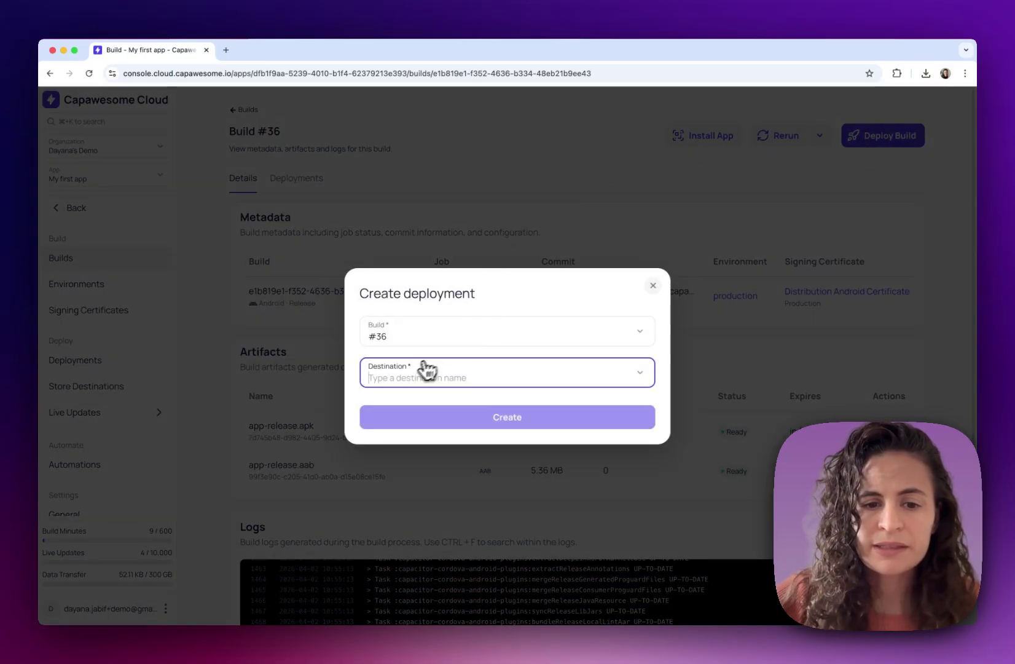
left_click(409, 367)
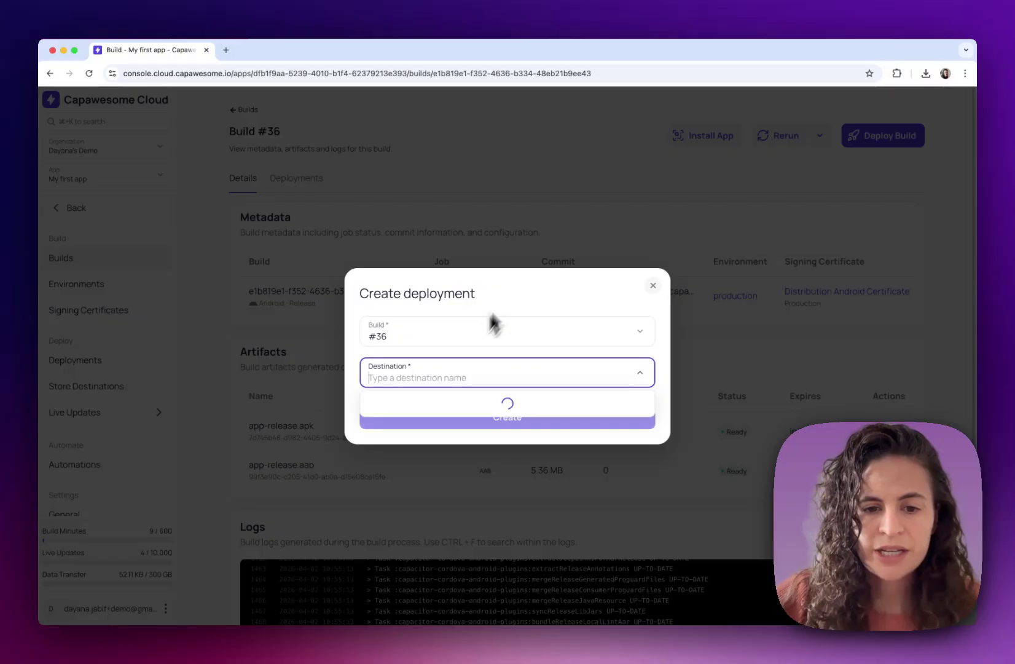
left_click(457, 408)
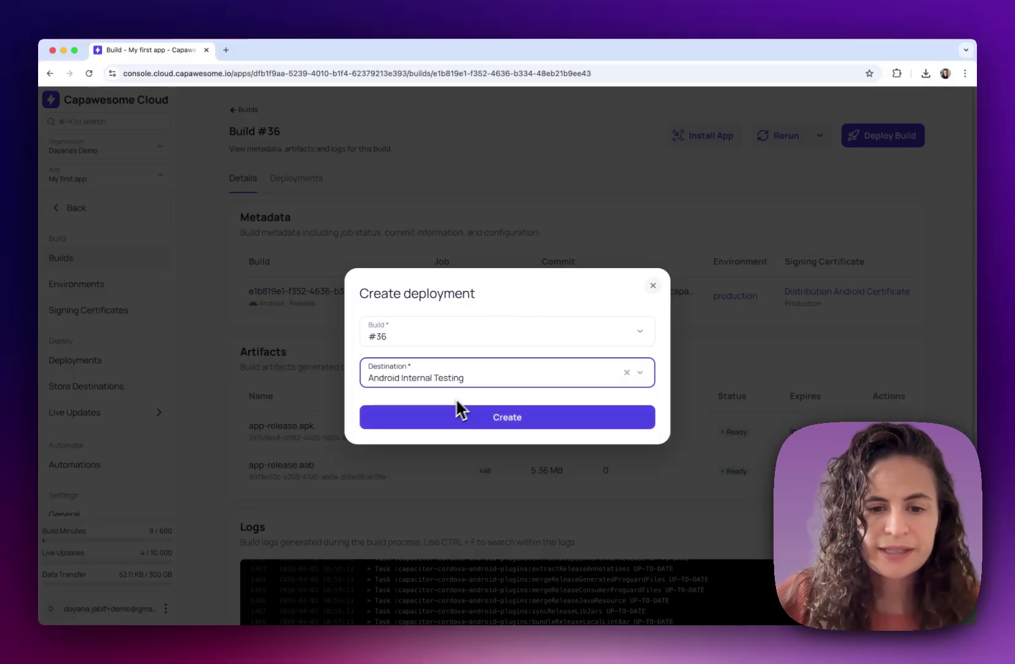
left_click(508, 423)
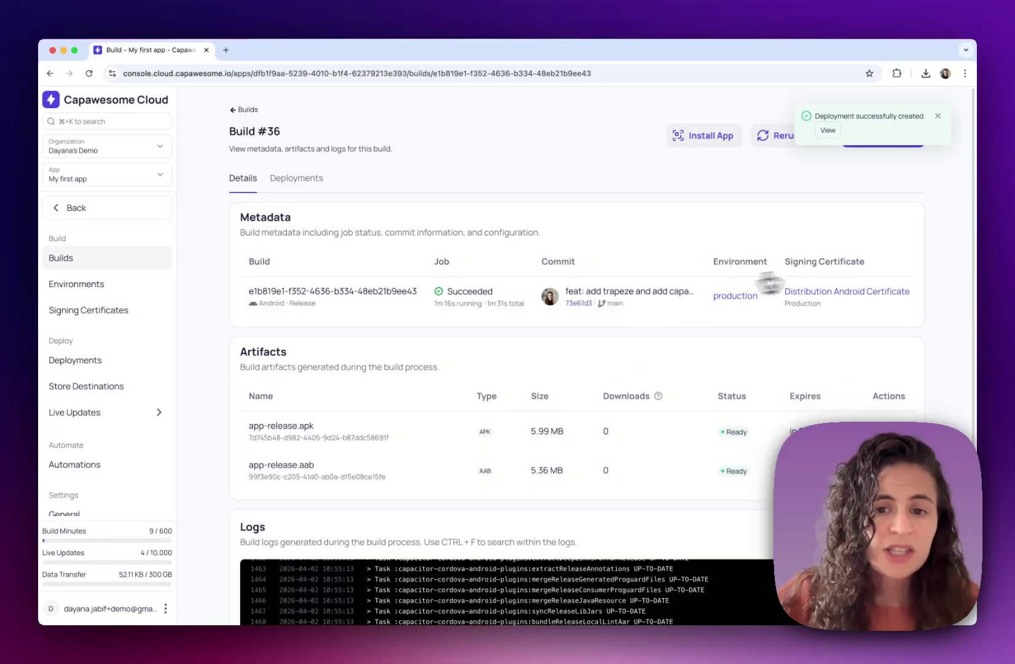
Open the new deployment to examine its logs, and switch to the Latest releases and bundles page in Google Play Console.
left_click(827, 132)
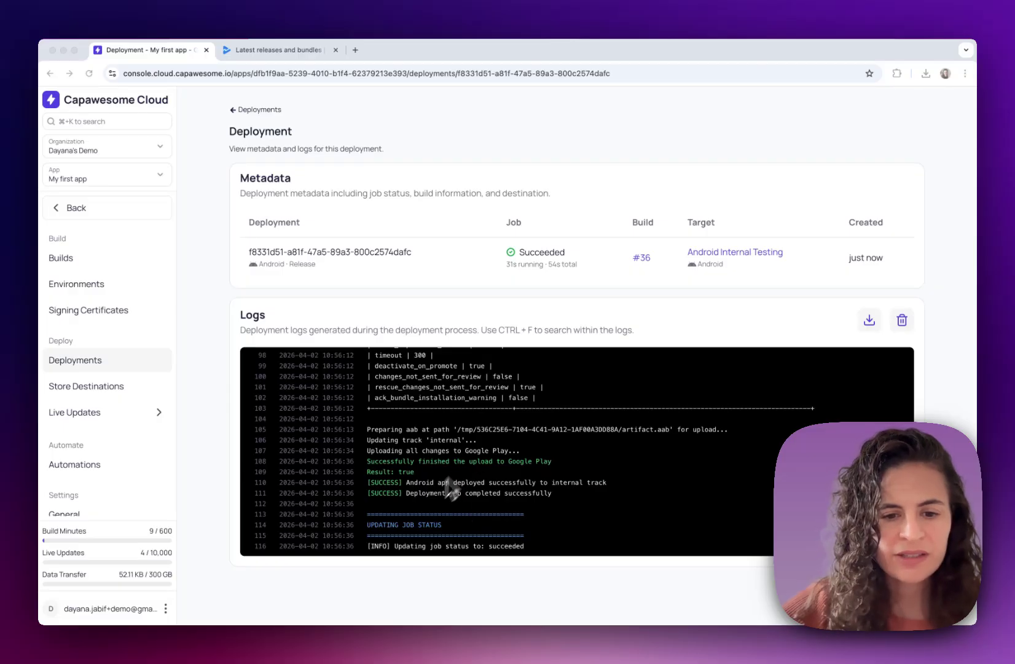
left_click(434, 556)
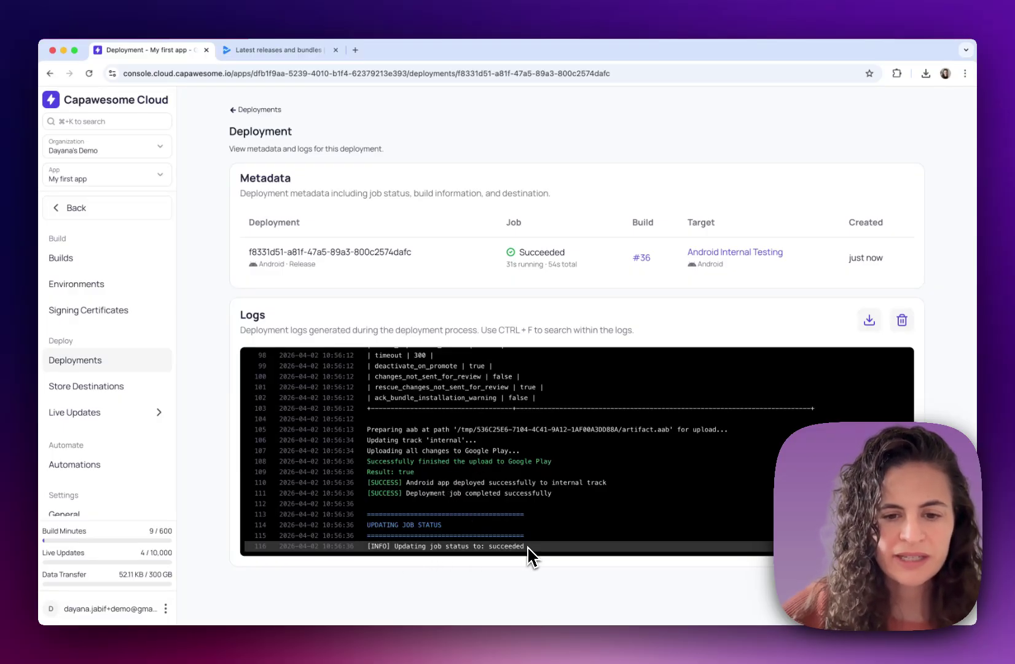
left_click(302, 54)
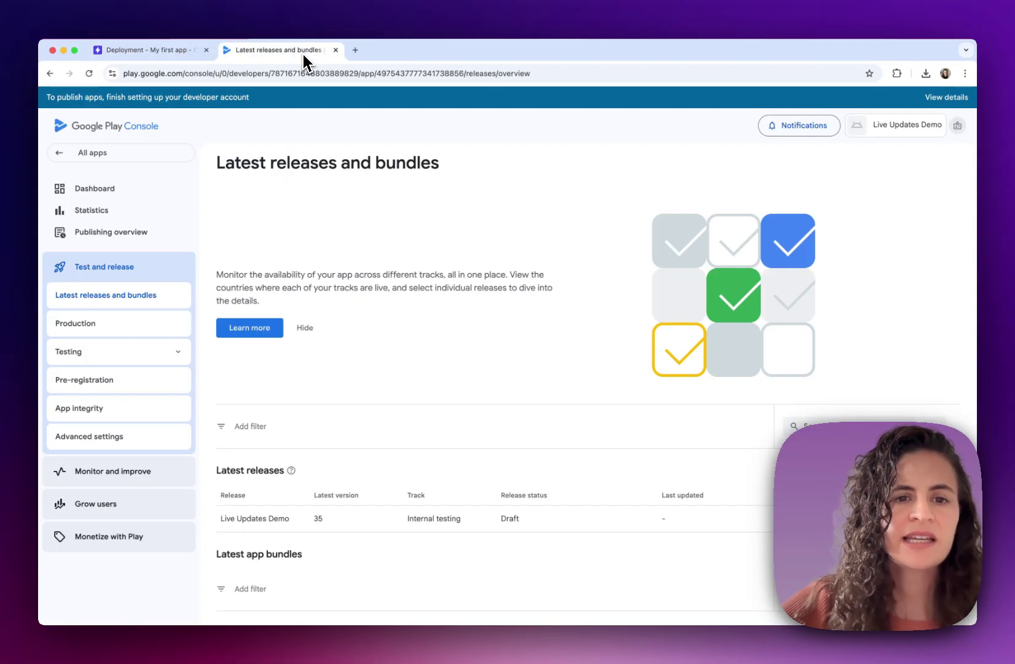
Reload the Latest releases and bundles page and check the newest internal testing release and app bundle versions.
scroll(404, 358, "down", 3)
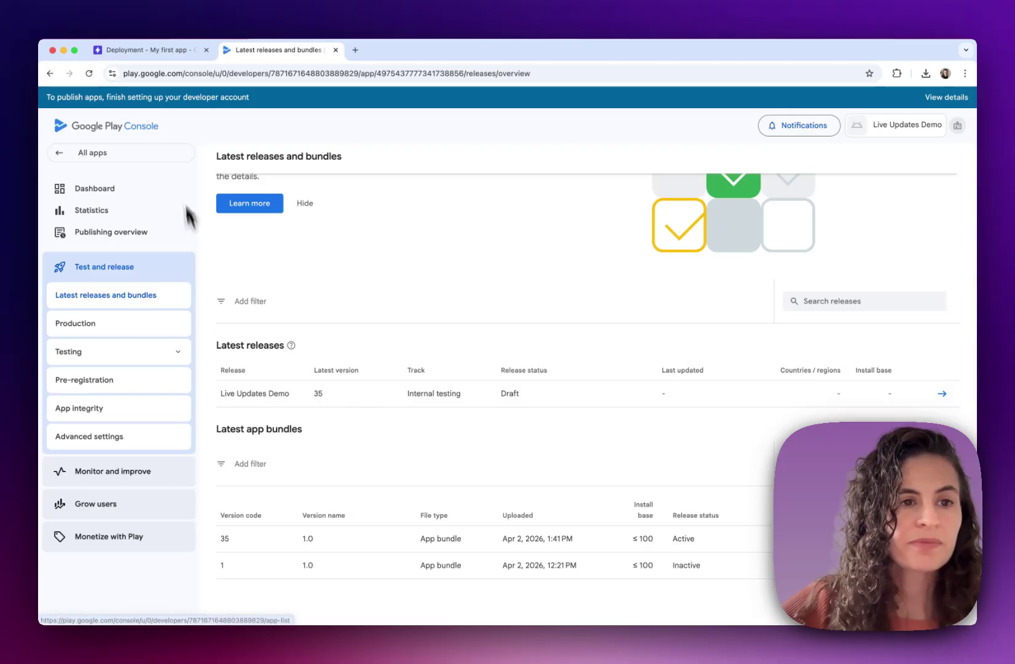
left_click(90, 73)
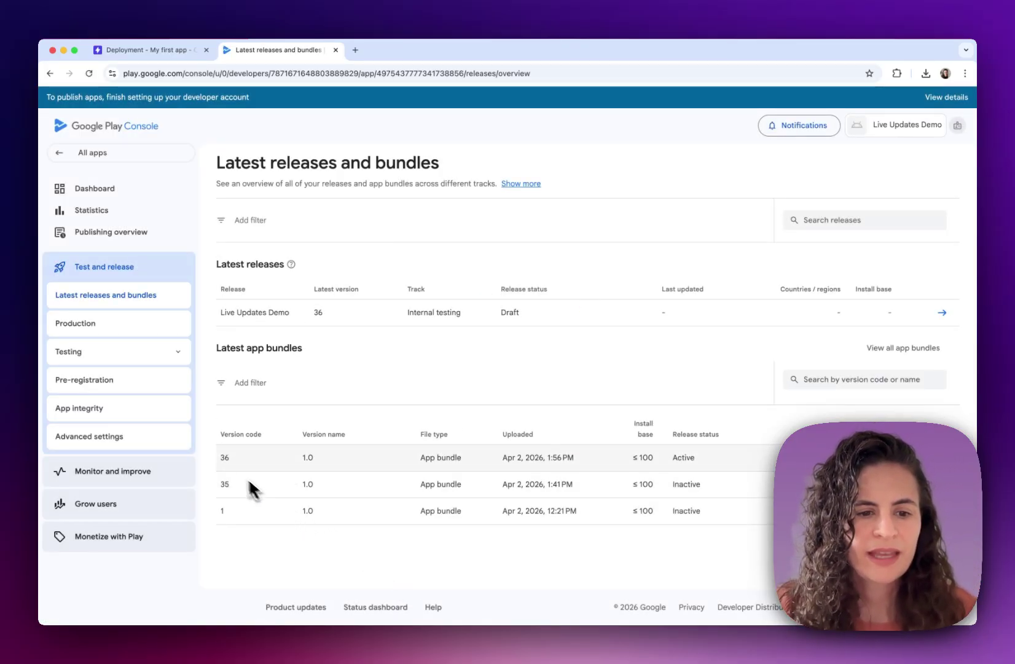
left_click(227, 459)
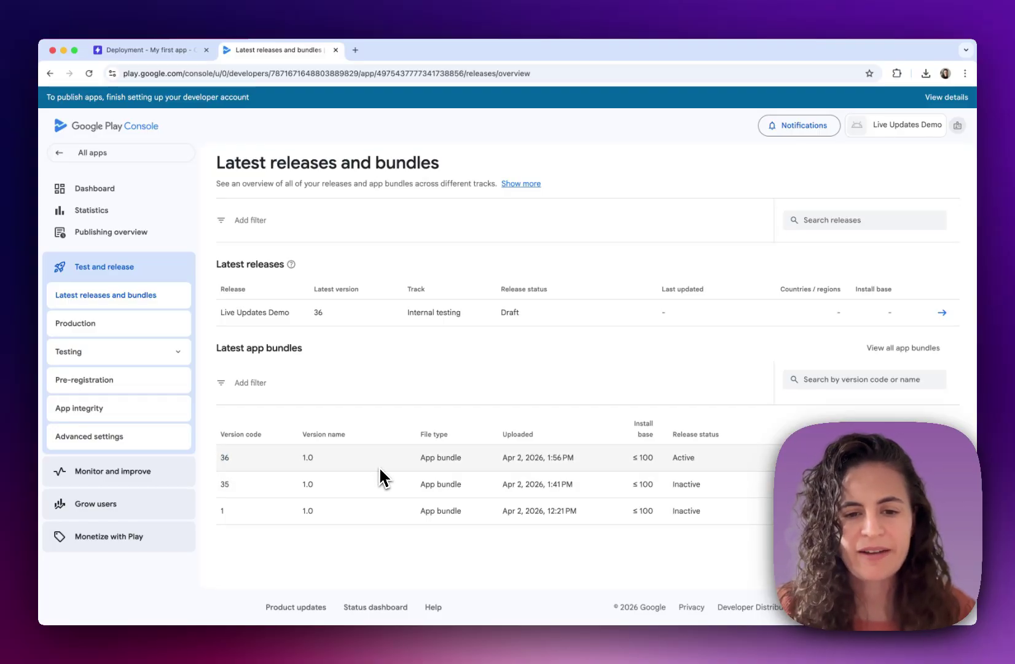
Switch back to Capawesome Cloud and open the Android production build and deploy automation for editing.
left_click(129, 52)
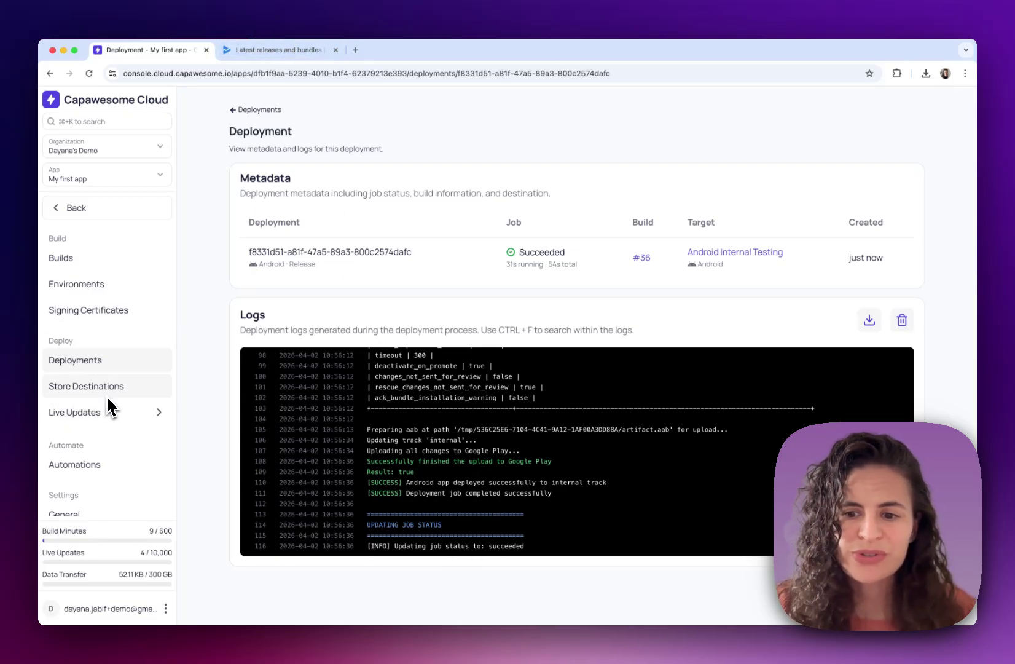
left_click(92, 464)
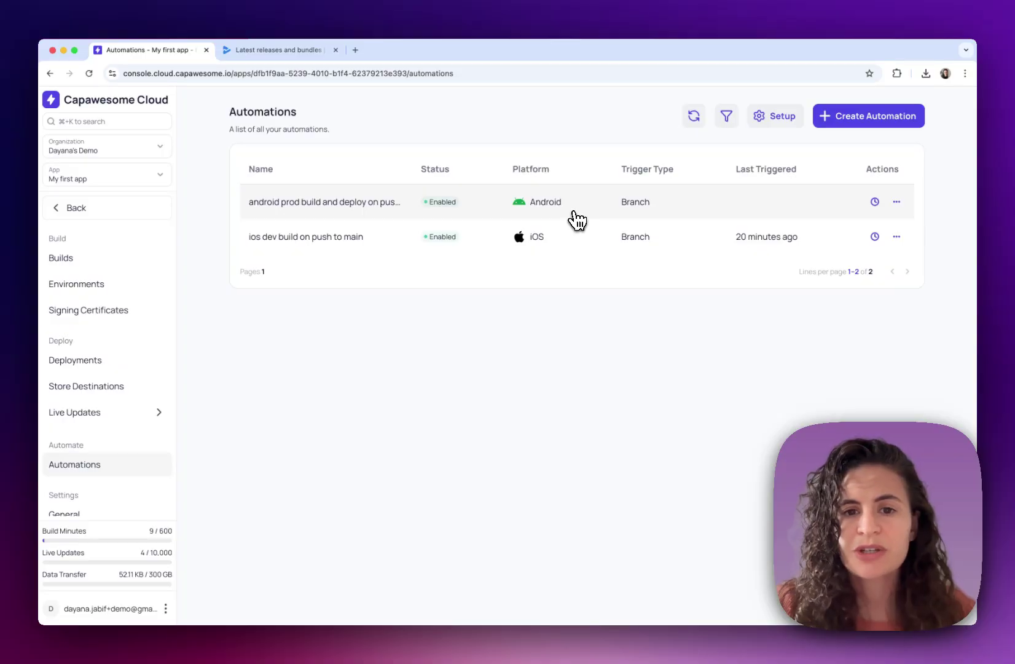
left_click(896, 202)
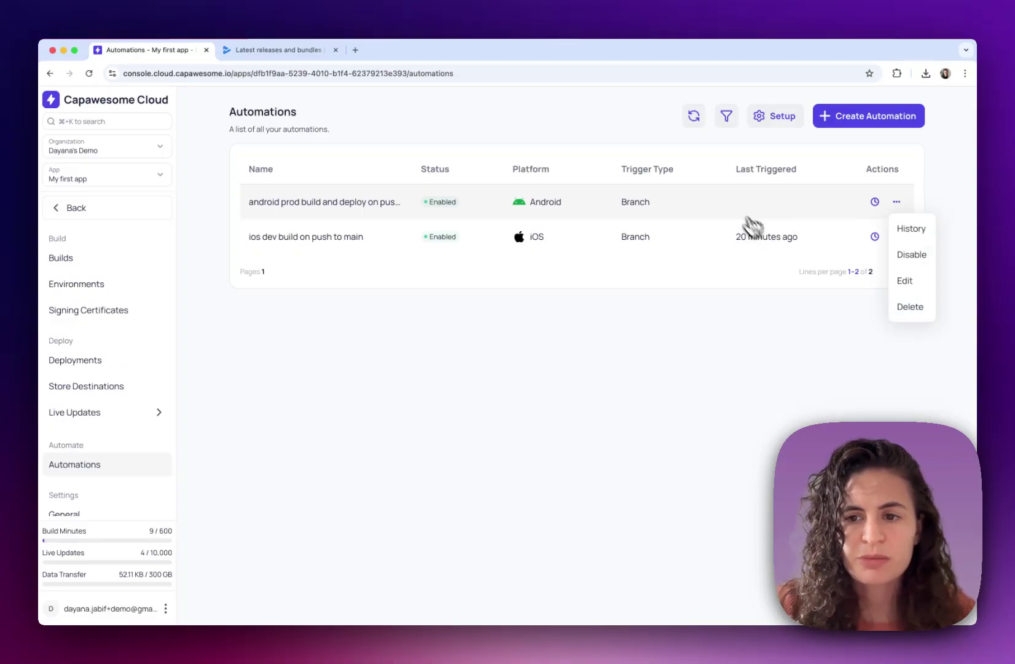
left_click(914, 284)
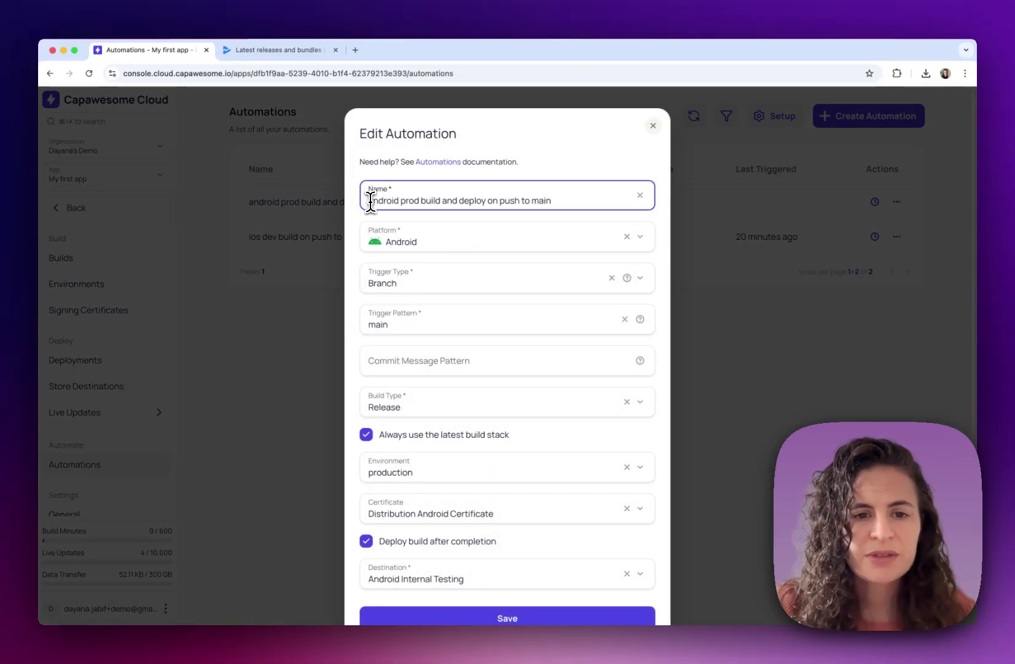
Review the automation's name, branch trigger settings and build type options, leaving the build type set to Release.
left_click_drag(371, 201, 562, 202)
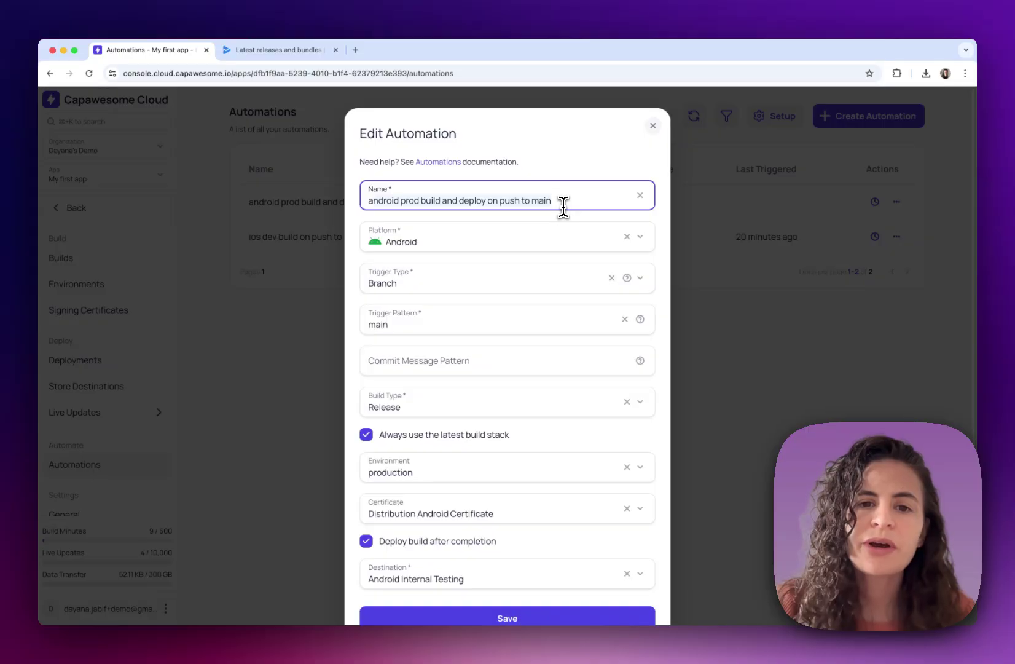
left_click(562, 203)
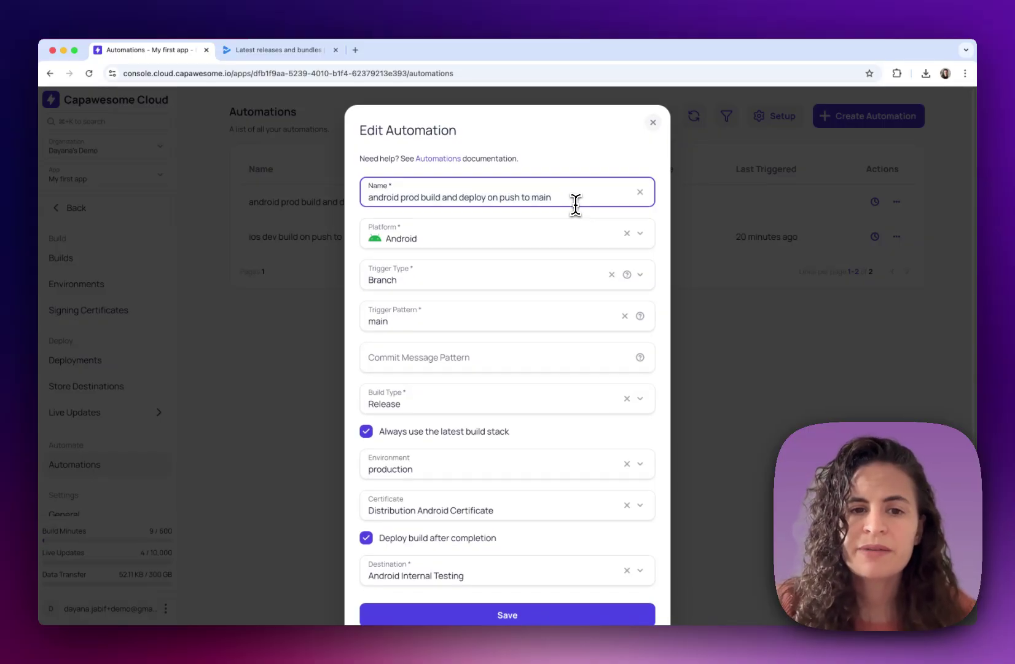
scroll(535, 199, "down", 1)
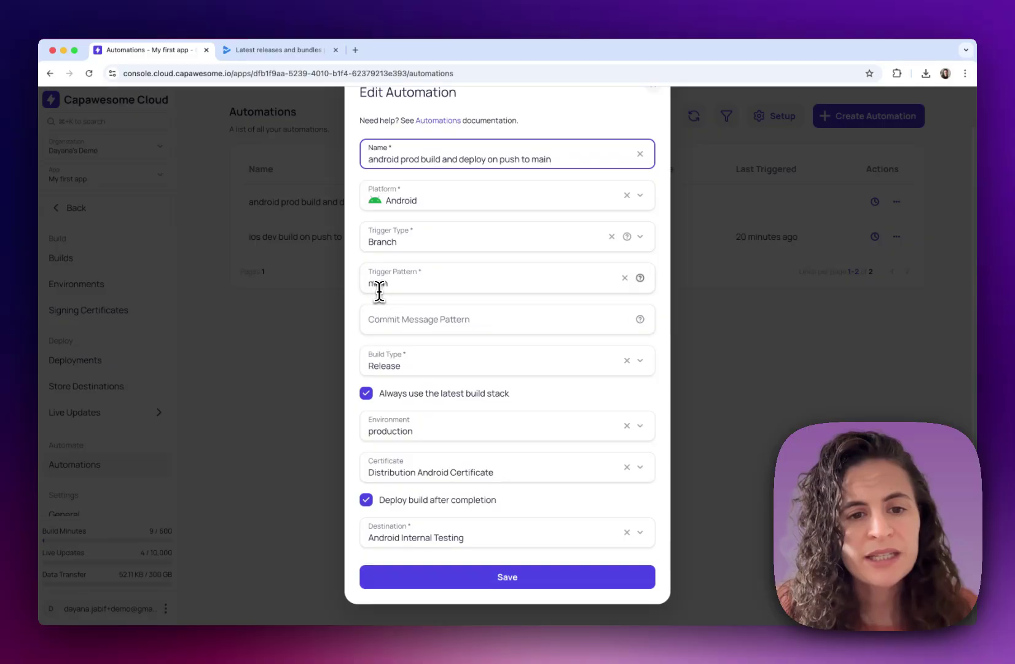
left_click(393, 368)
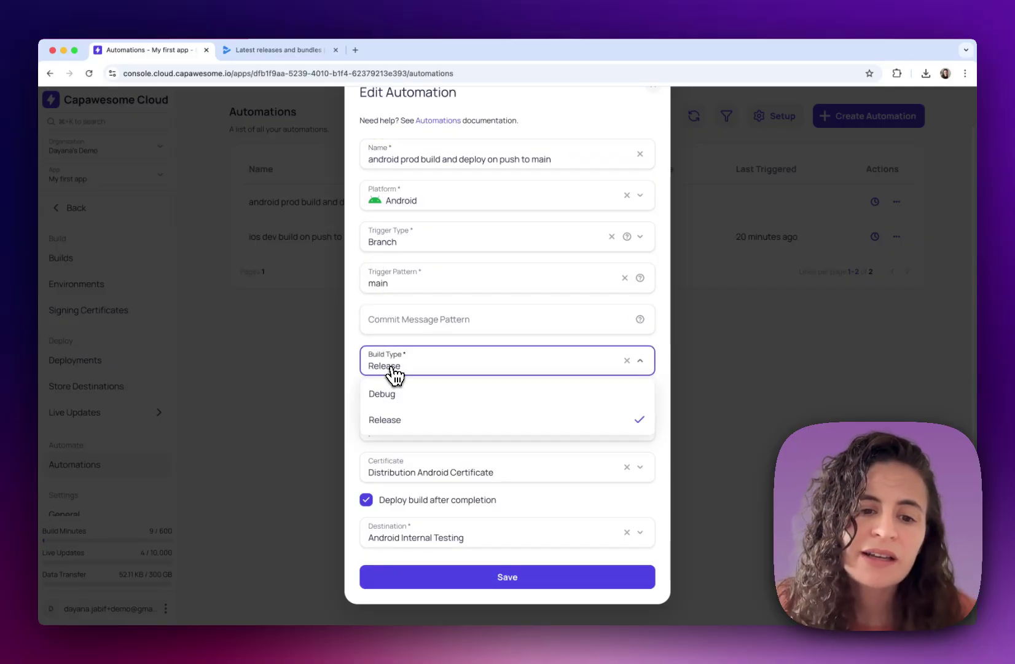
left_click(404, 369)
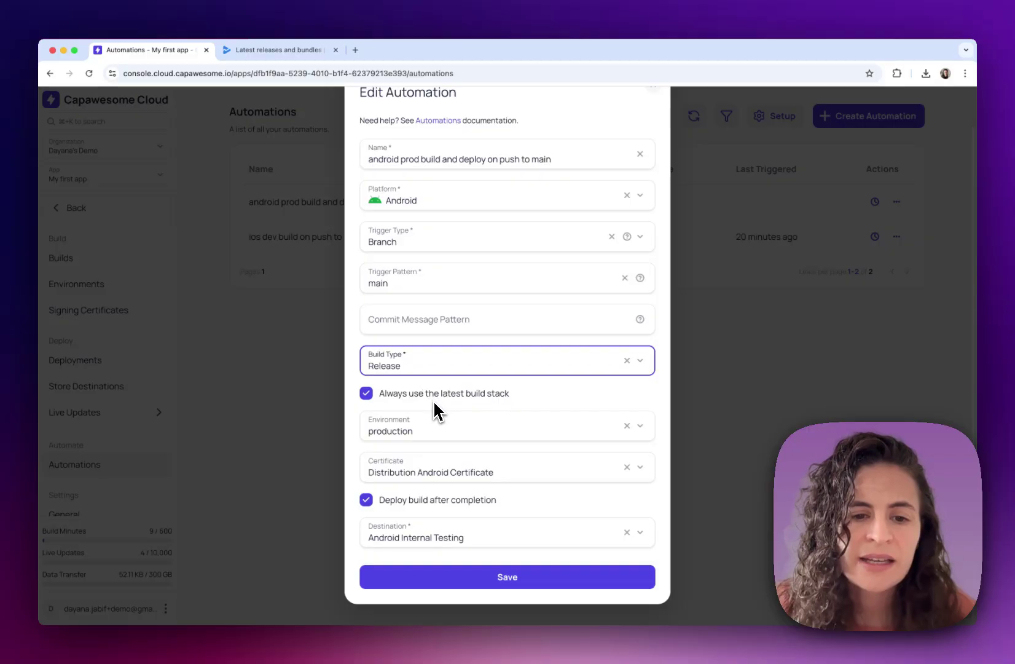
Review the automation's environment, signing certificate and deployment destination without changing the selections.
left_click(390, 424)
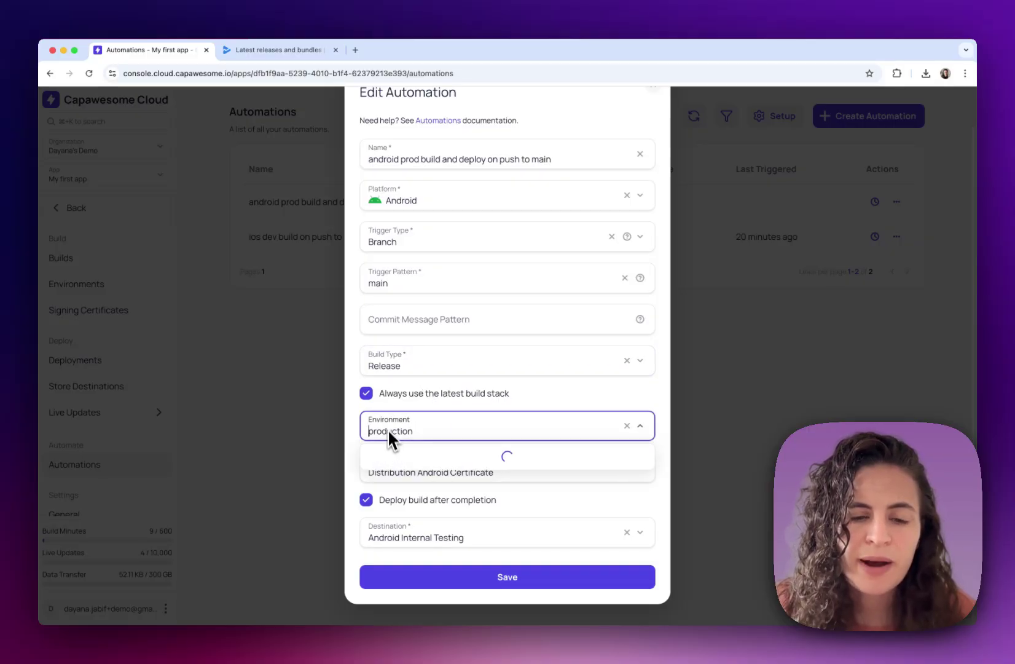
left_click(356, 442)
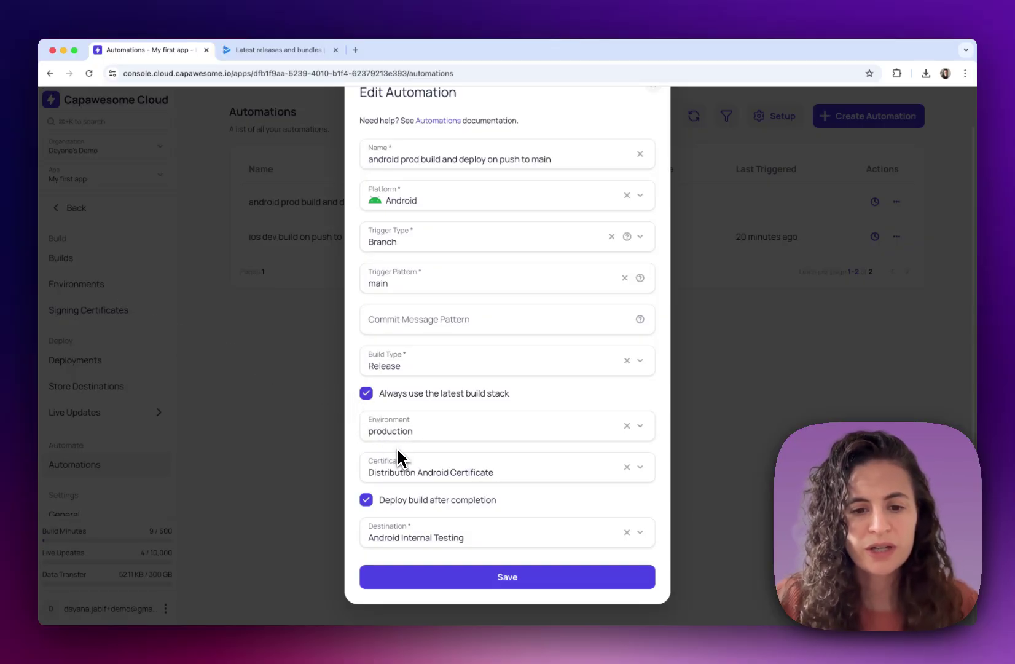
left_click(409, 472)
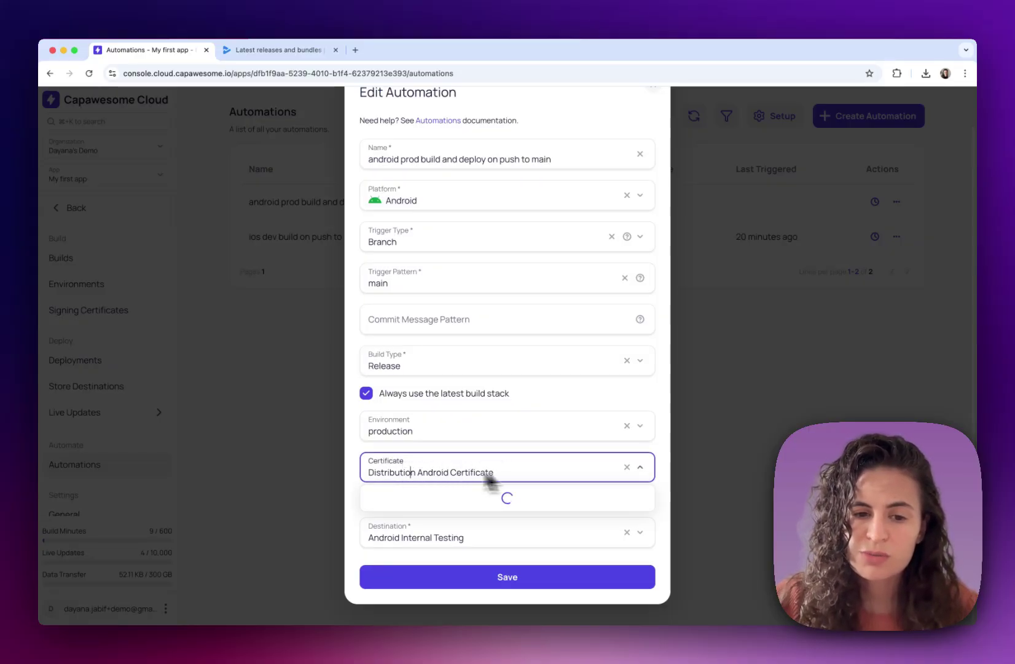
left_click(353, 459)
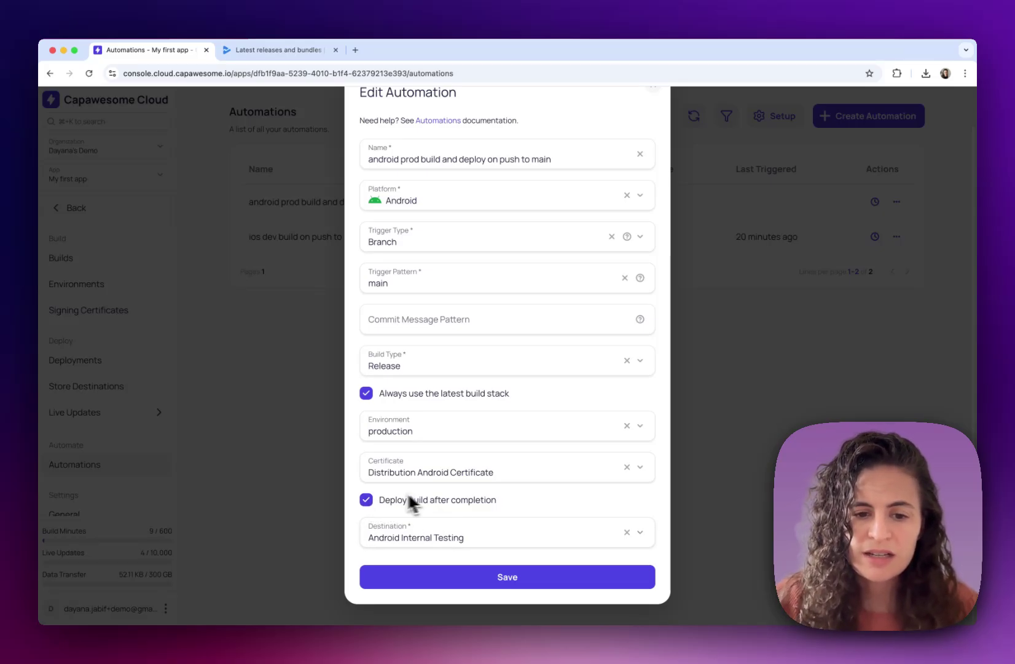
left_click(447, 534)
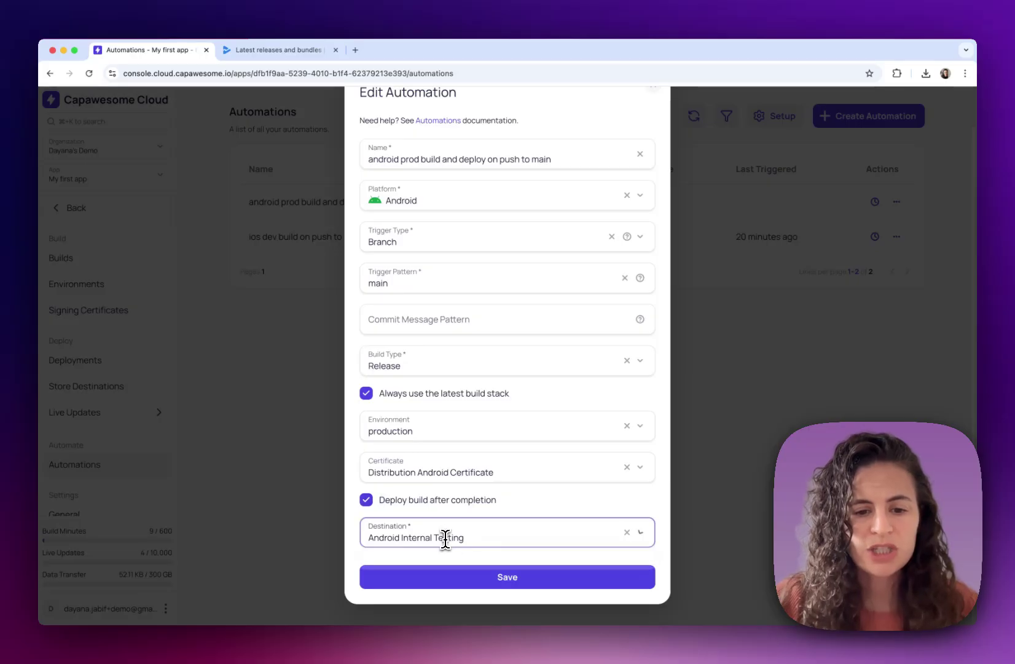
left_click(350, 534)
Look over the whole automation configuration again, checking back with the Google Play Console releases page in between.
scroll(443, 235, "up", 2)
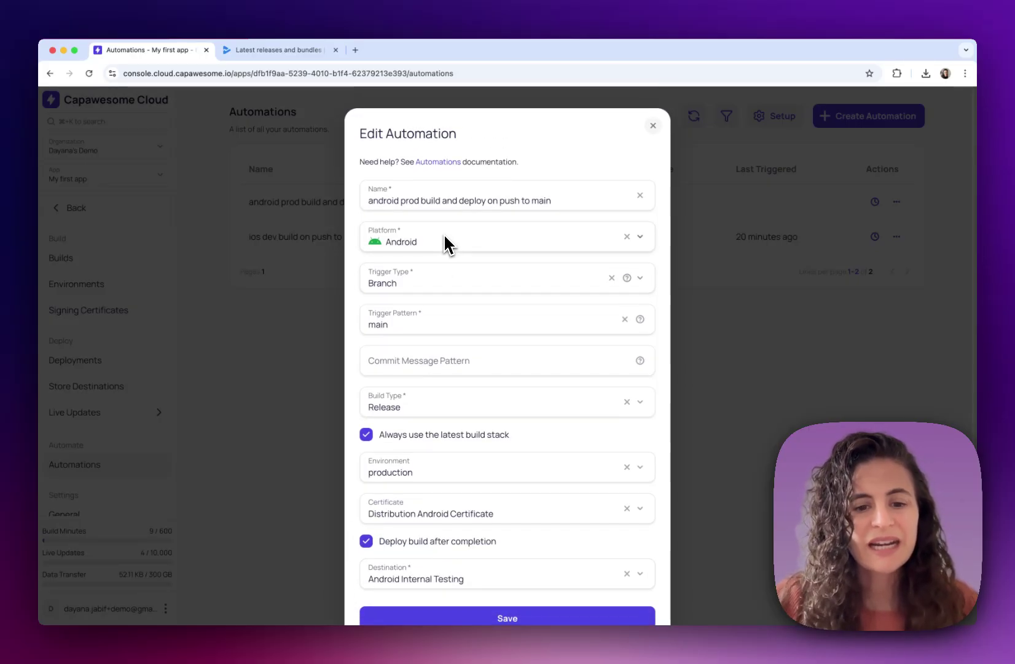
scroll(443, 236, "down", 1)
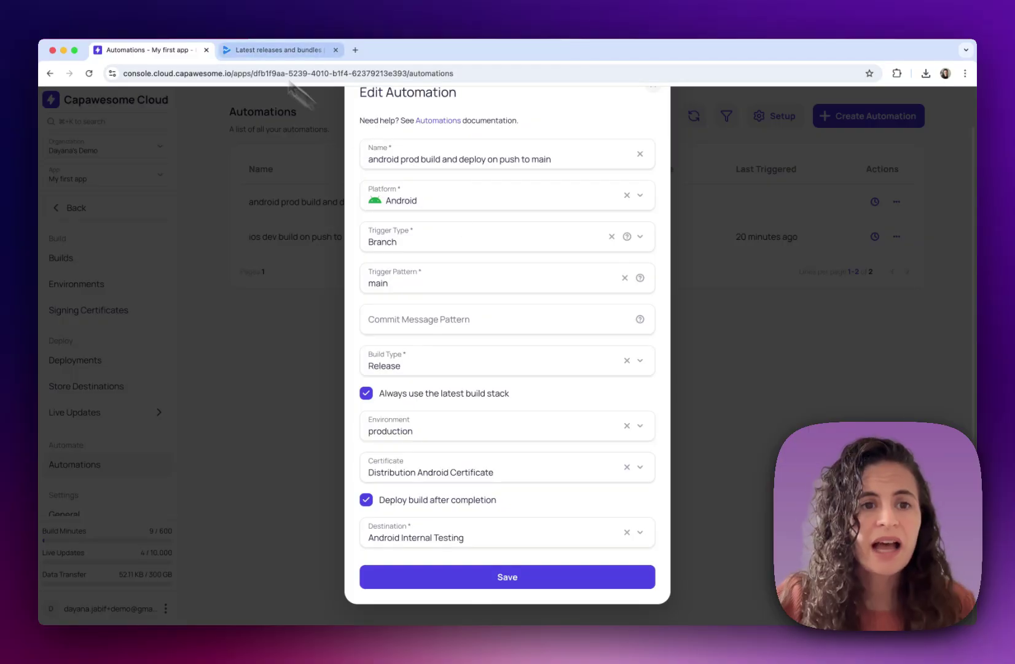
left_click(278, 50)
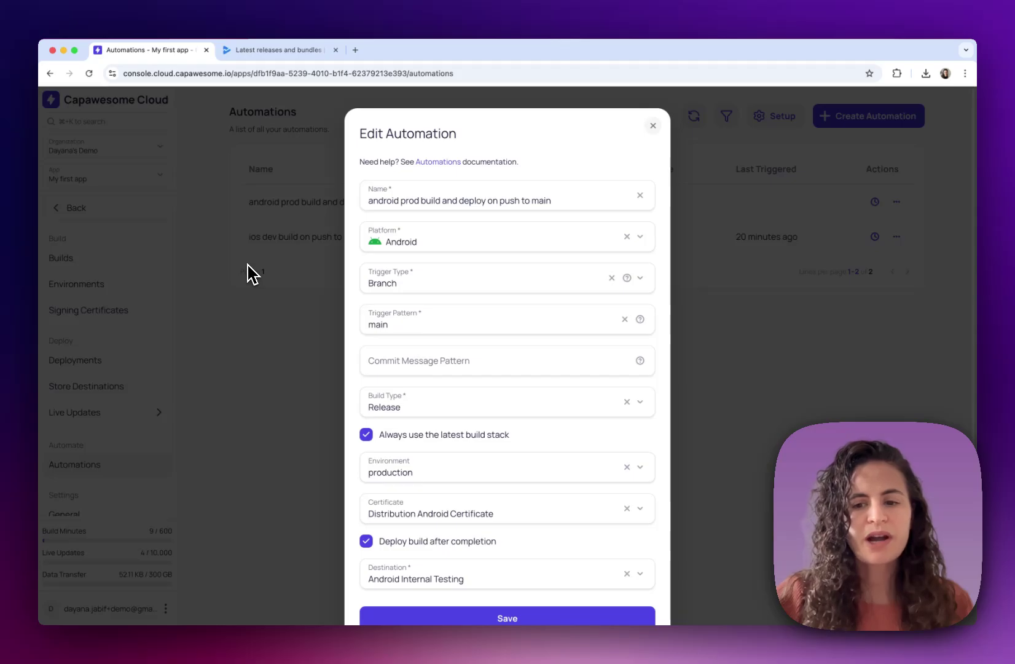
scroll(286, 362, "down", 2)
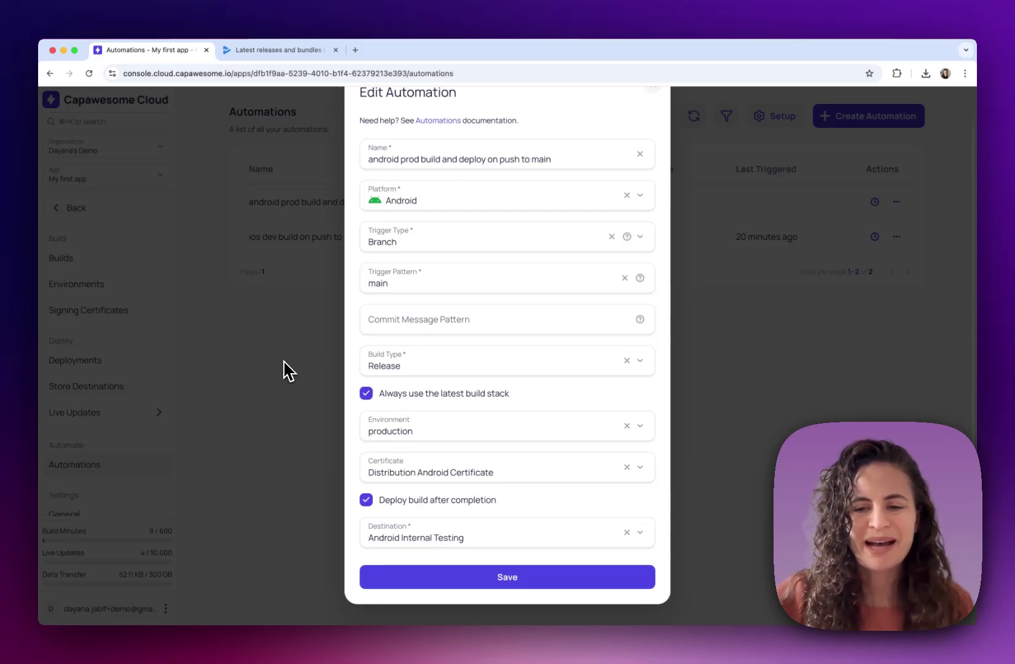